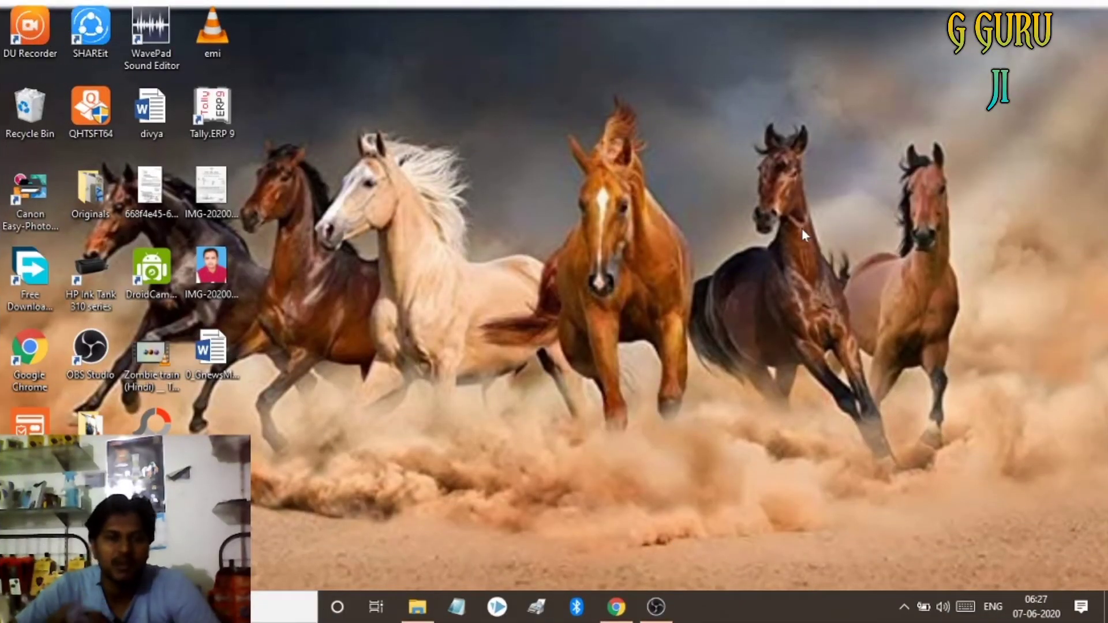
# Switch to Chrome and load the YouTube home page in a new tab.
pyautogui.click(616, 606)
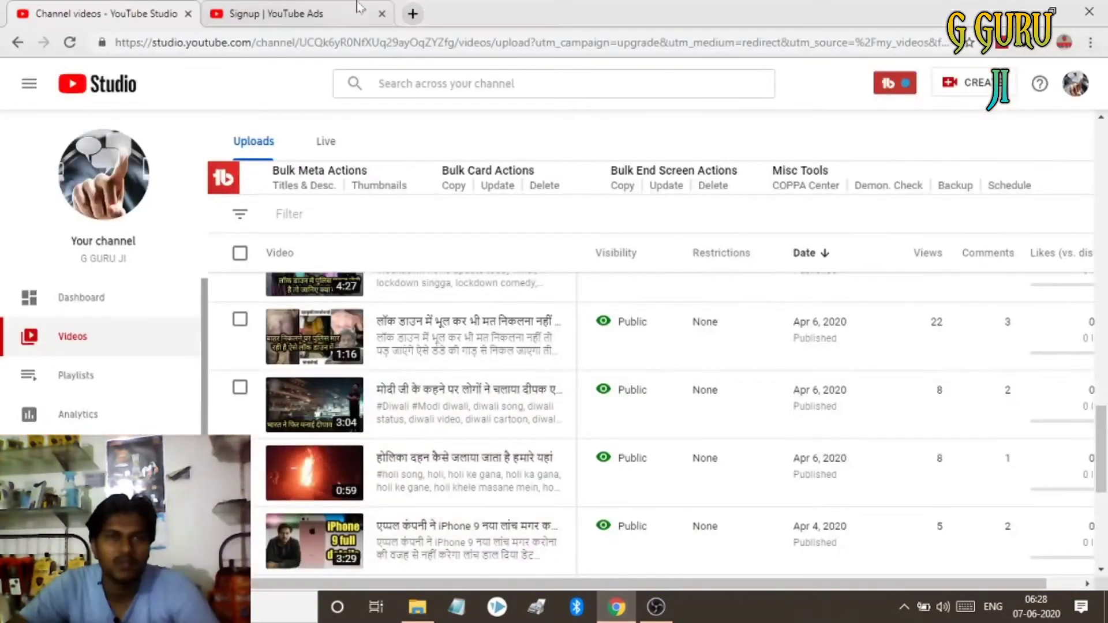
pyautogui.click(414, 14)
pyautogui.click(323, 14)
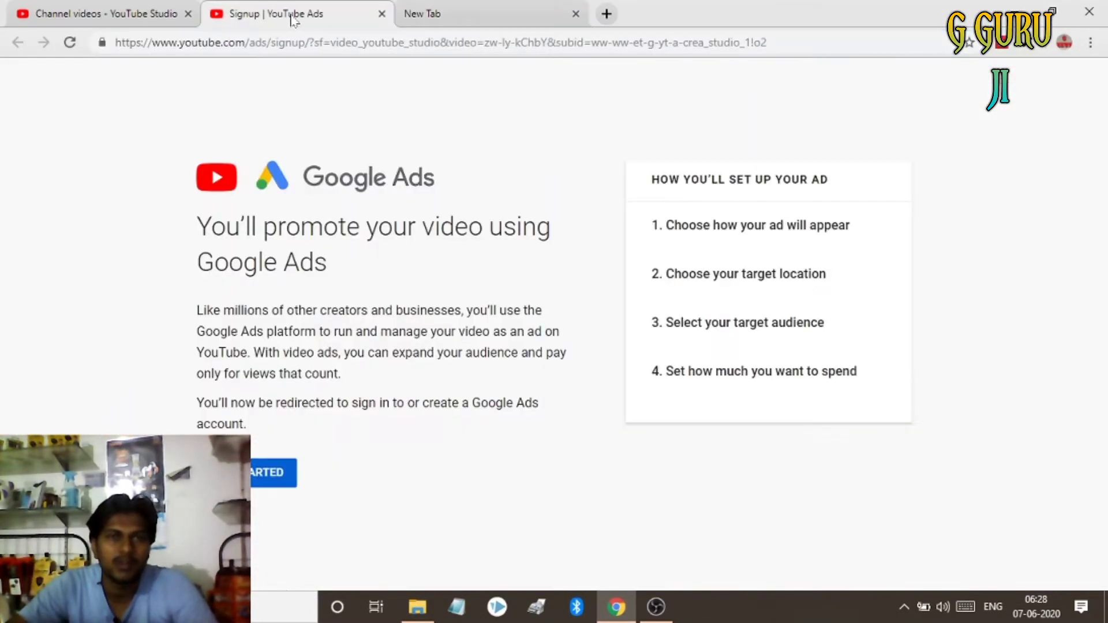
pyautogui.click(77, 8)
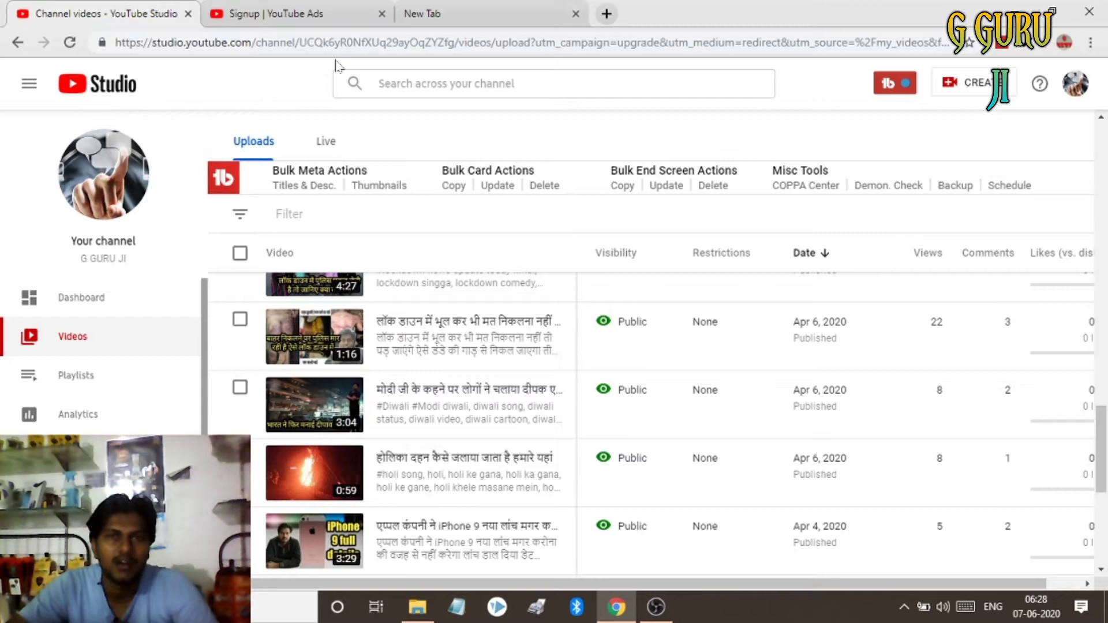
pyautogui.click(534, 24)
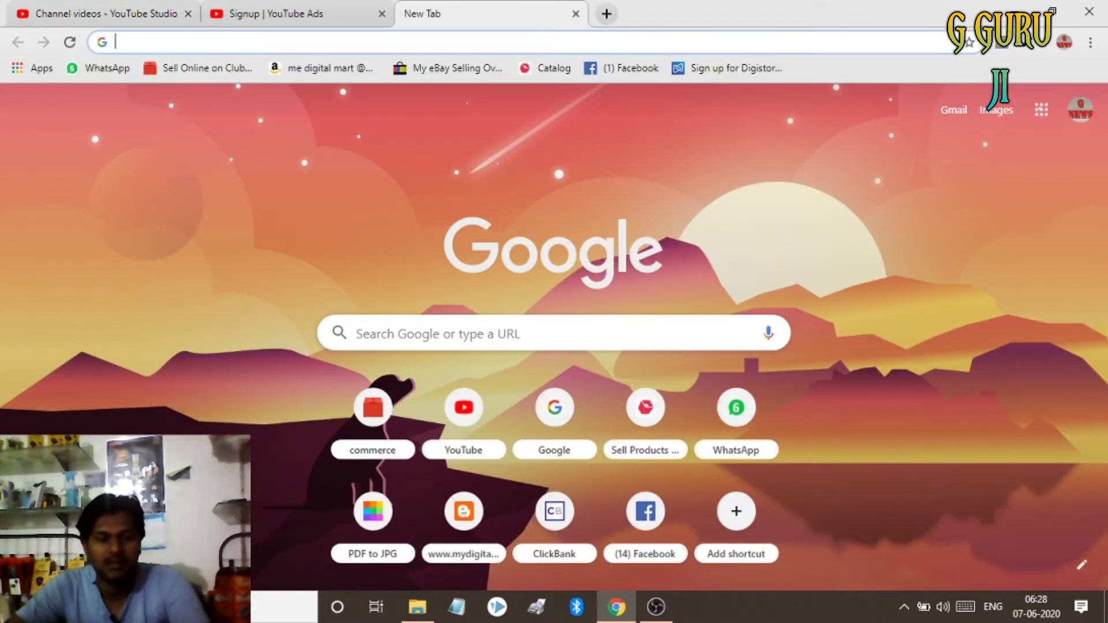
pyautogui.click(467, 439)
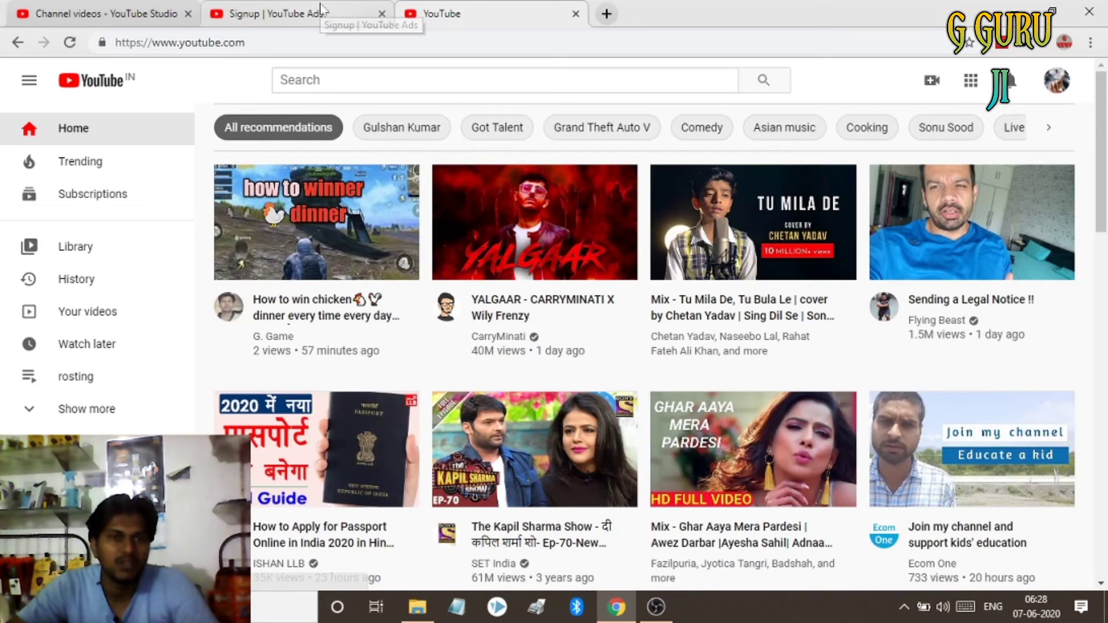
# Open the details page of the channel video "Technical GURU JI roasting in marriage" in YouTube Studio.
pyautogui.click(136, 7)
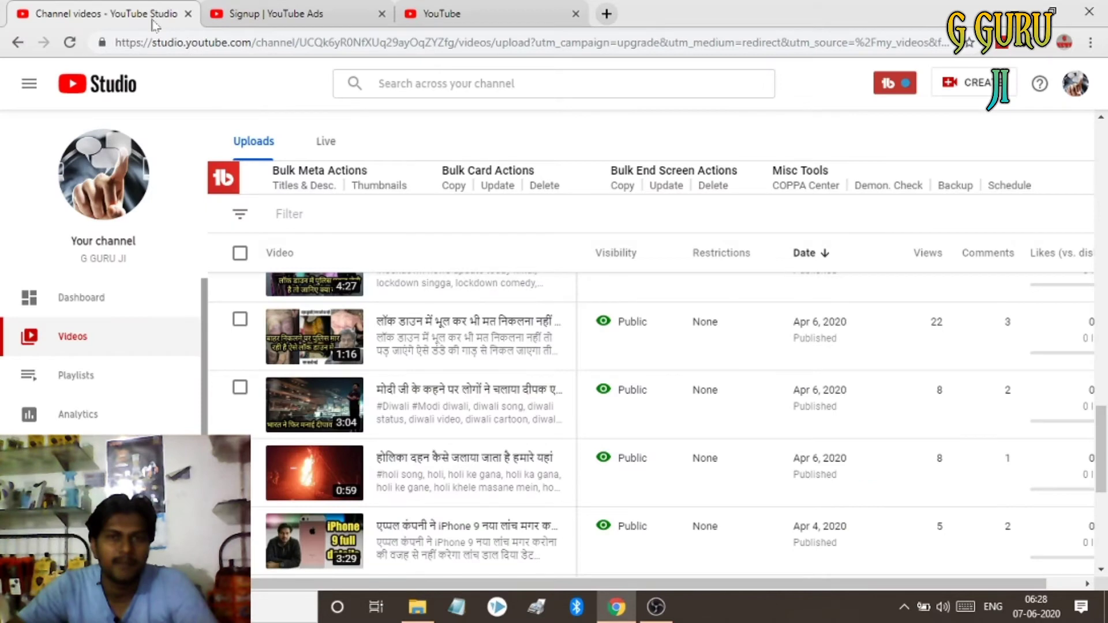
pyautogui.moveTo(1102, 447); pyautogui.dragTo(1106, 226)
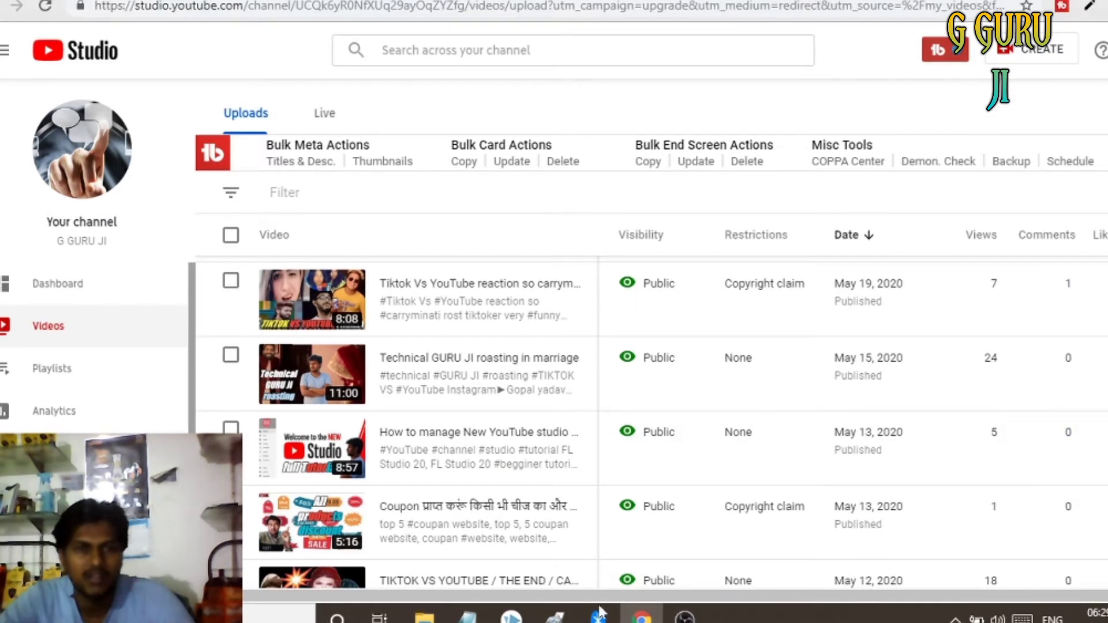
pyautogui.scroll(-4, 652, 422)
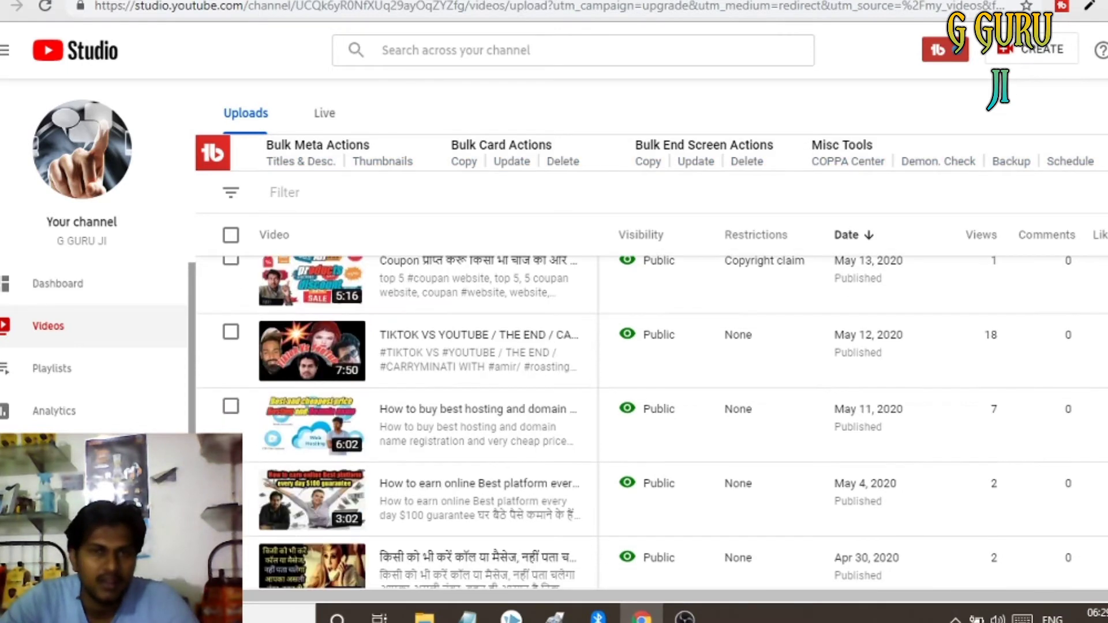
pyautogui.scroll(-2, 653, 423)
pyautogui.scroll(6, 653, 423)
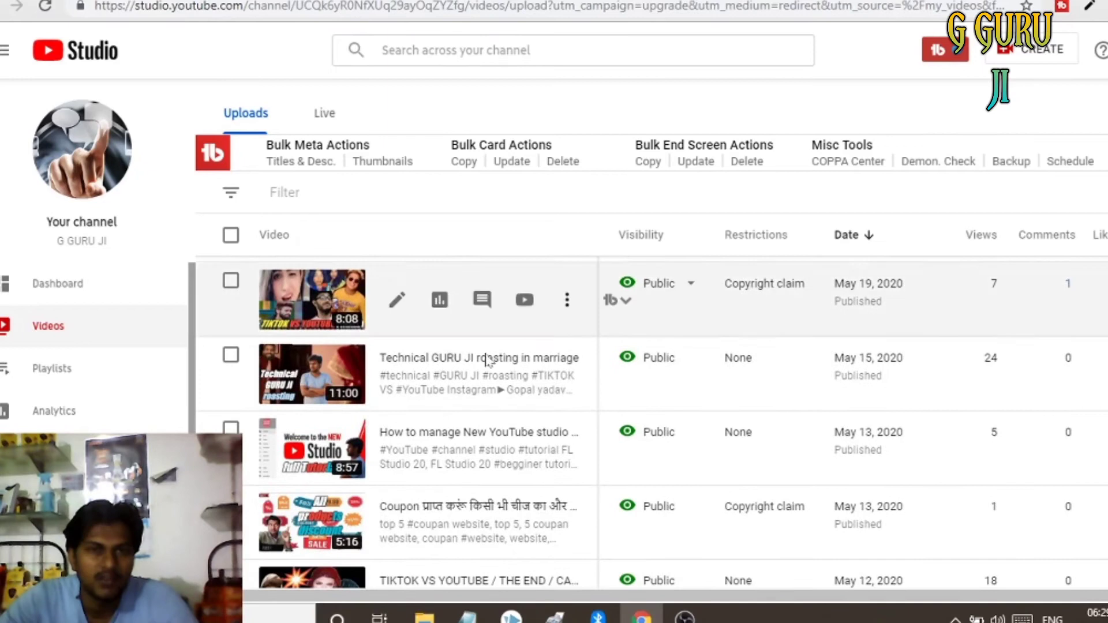
pyautogui.moveTo(394, 376)
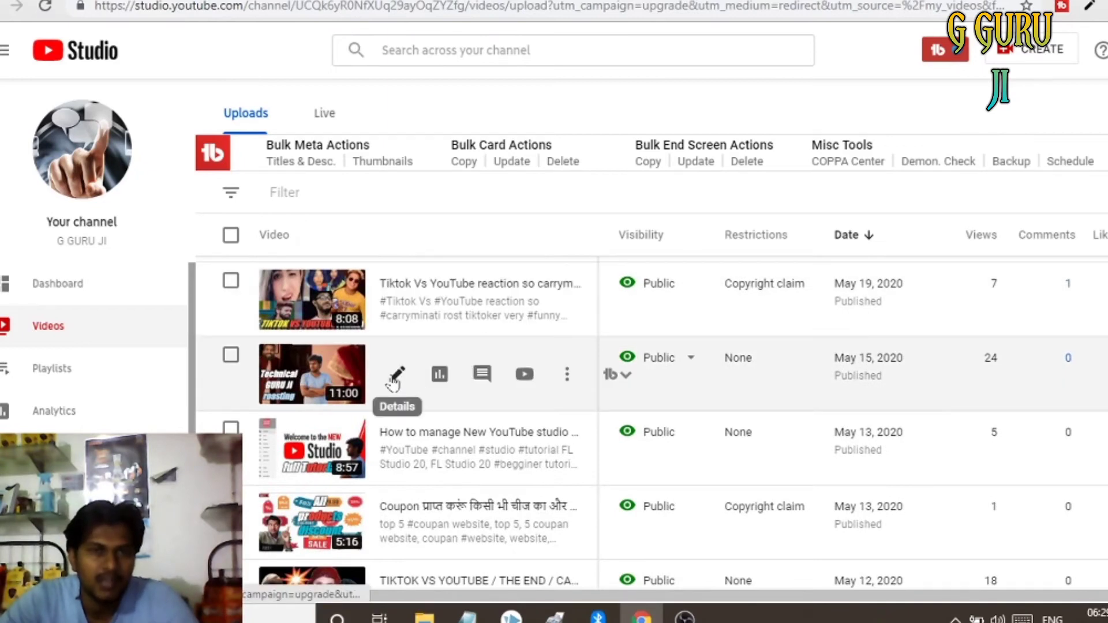
pyautogui.click(394, 378)
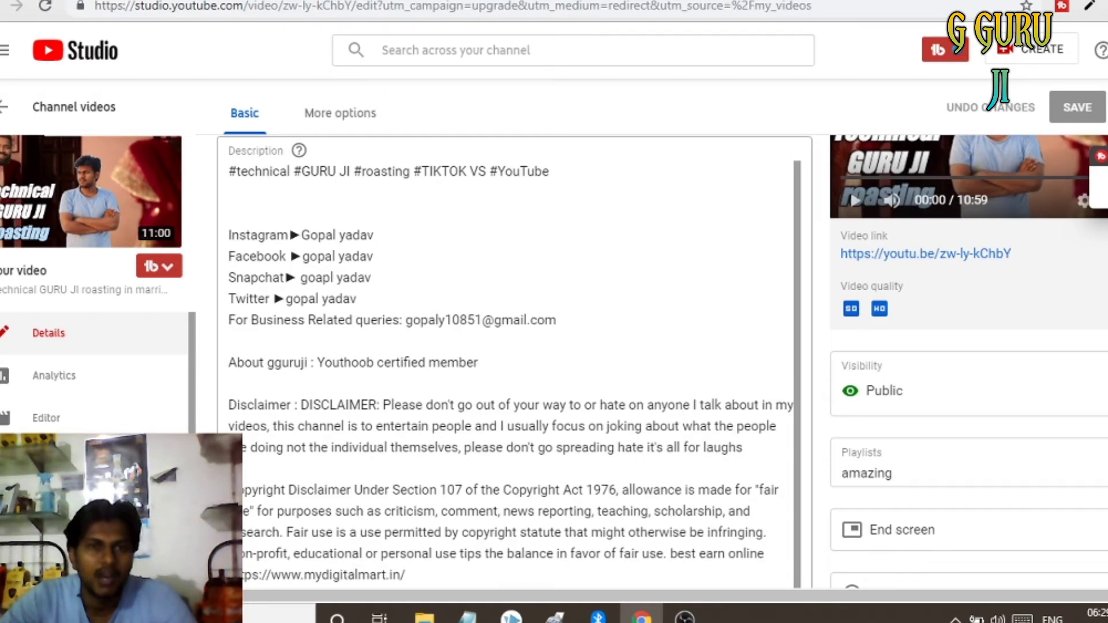
# Look over the video's title and description and choose to promote the video.
pyautogui.scroll(3, 652, 358)
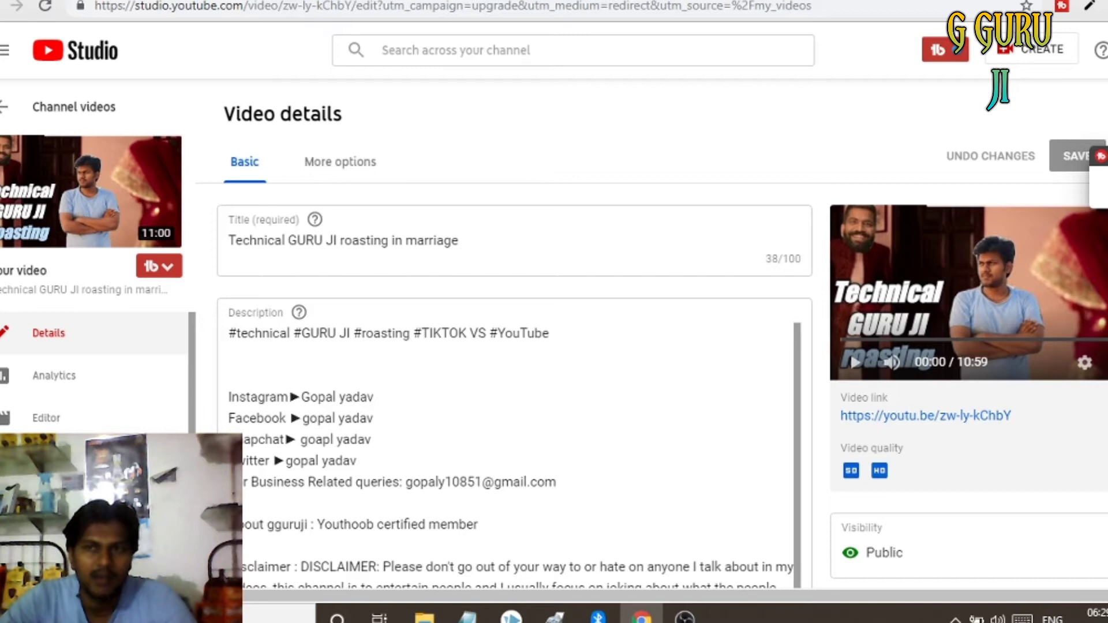
pyautogui.scroll(-3, 652, 358)
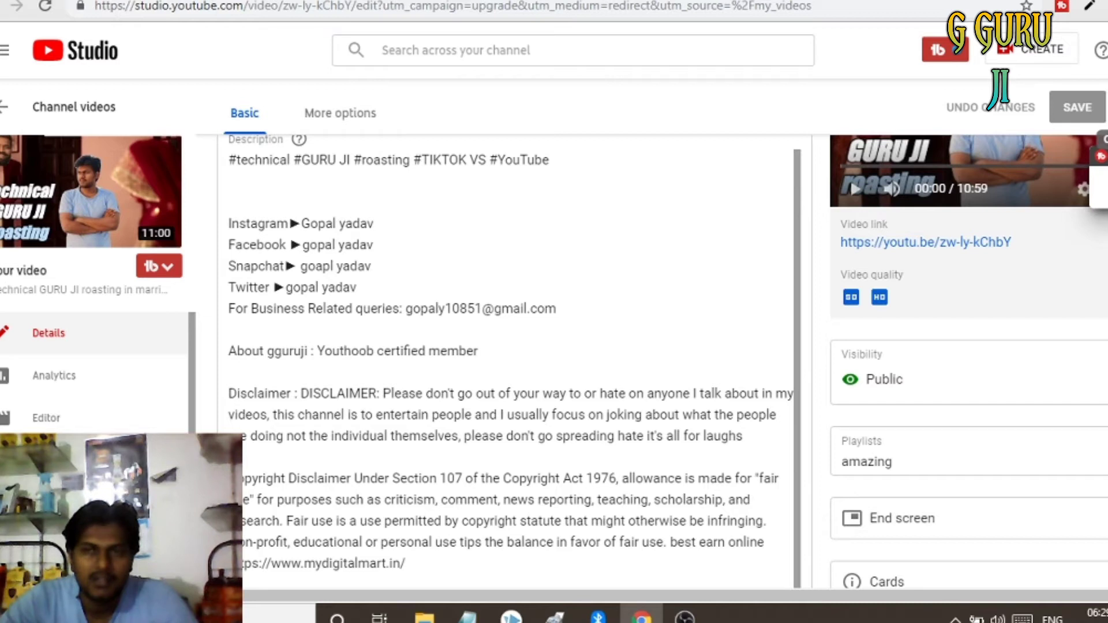
pyautogui.click(1102, 107)
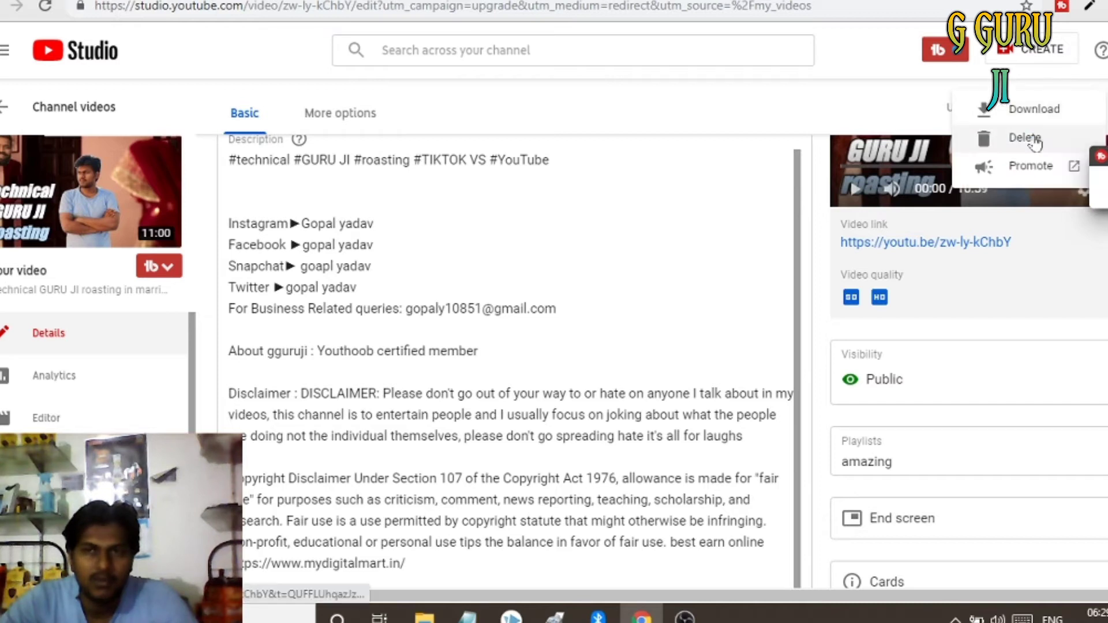
pyautogui.click(1020, 180)
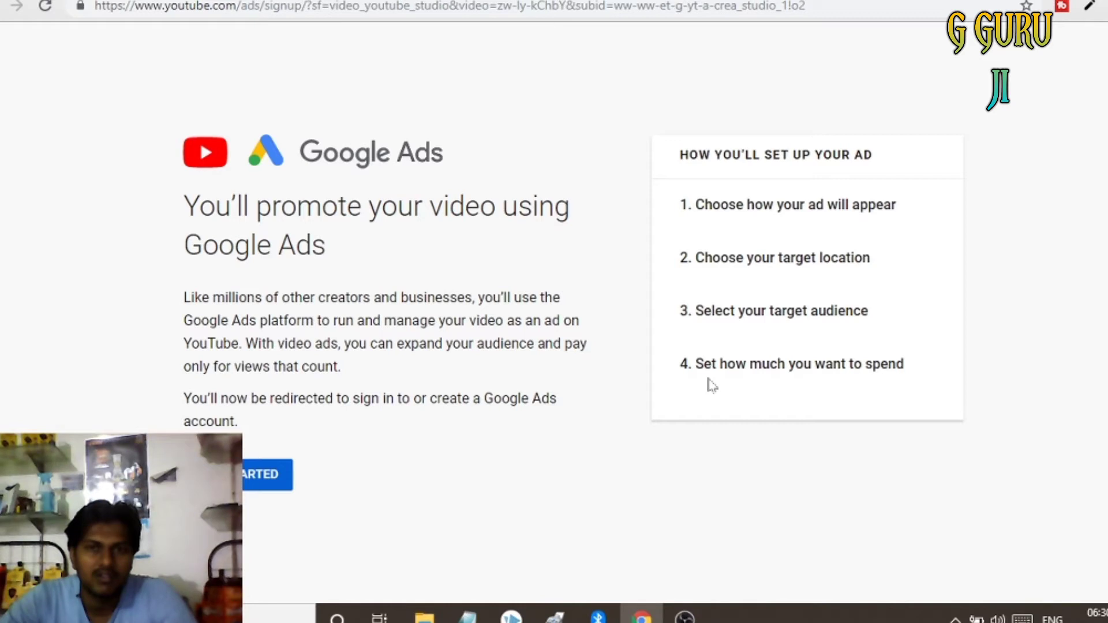
# Get started with promoting the video by continuing from the signup page to the Google Ads account.
pyautogui.moveTo(572, 121); pyautogui.dragTo(568, 269)
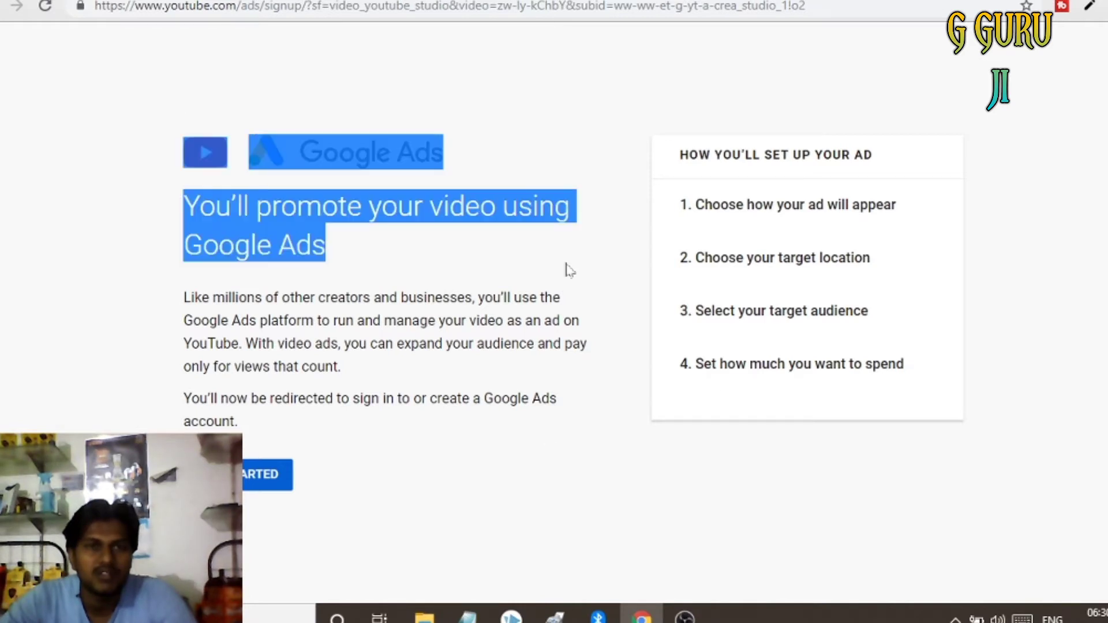
pyautogui.click(222, 474)
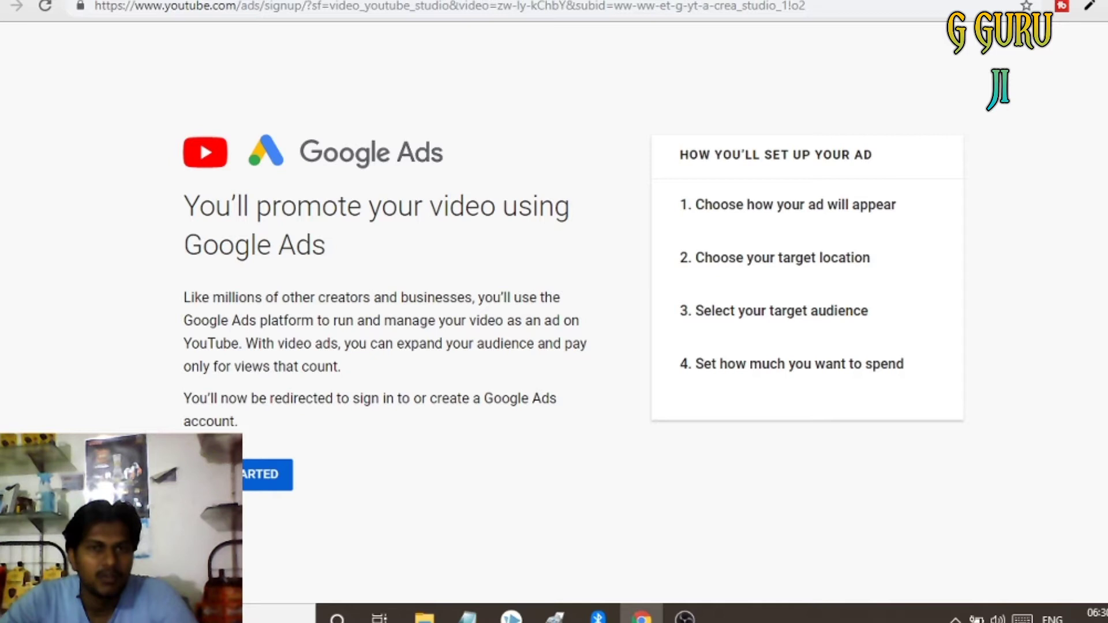
pyautogui.click(265, 477)
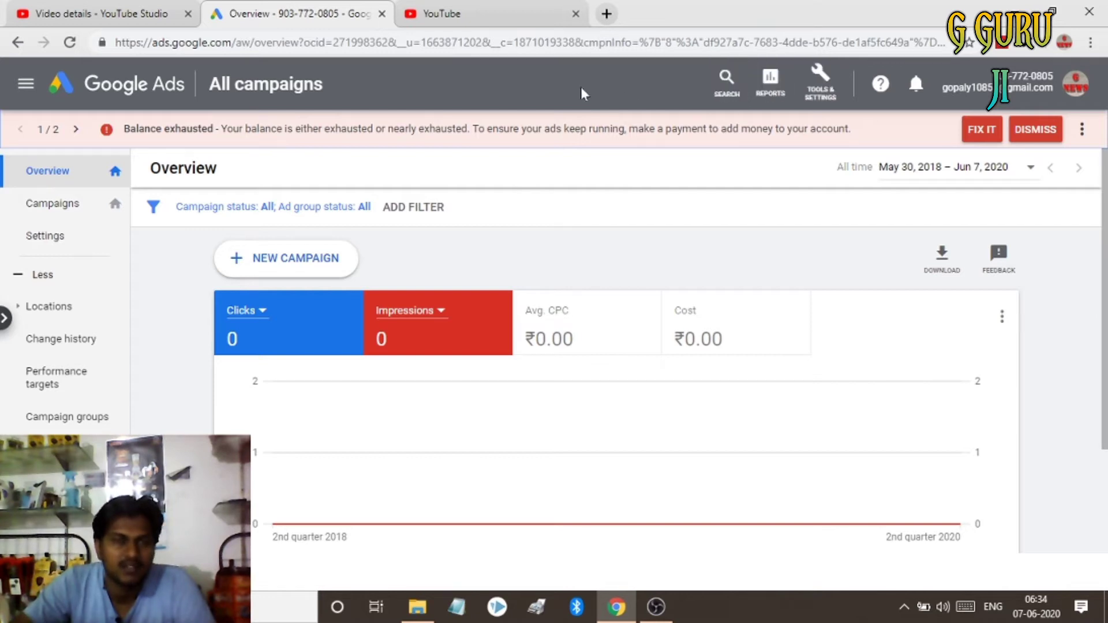
# Start a new campaign, compare the available goals and select Website traffic as its goal.
pyautogui.click(289, 260)
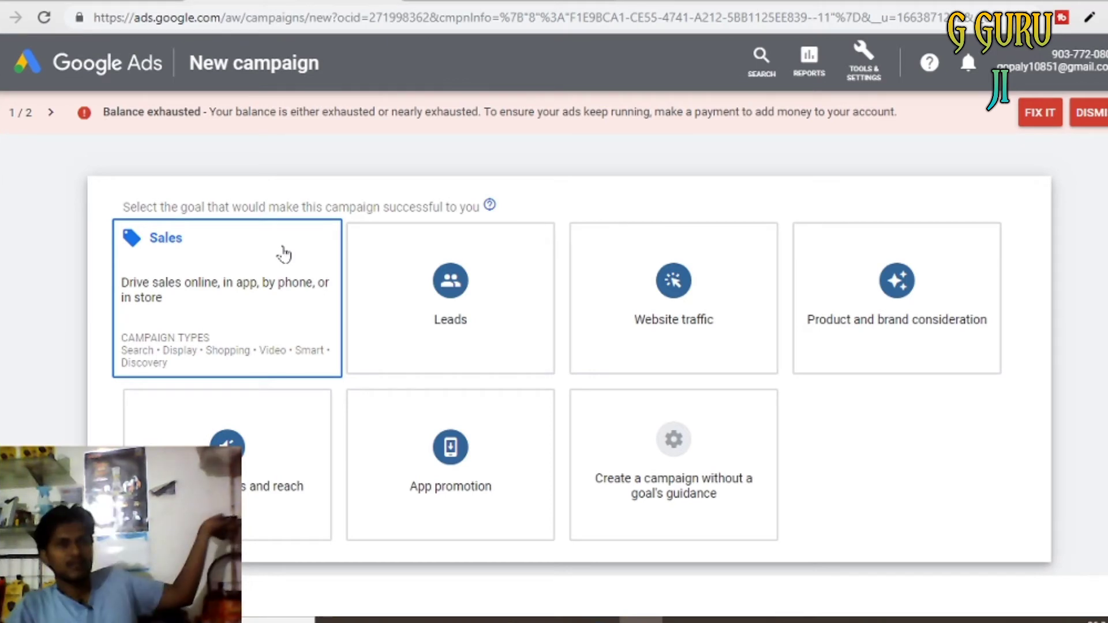
pyautogui.click(421, 322)
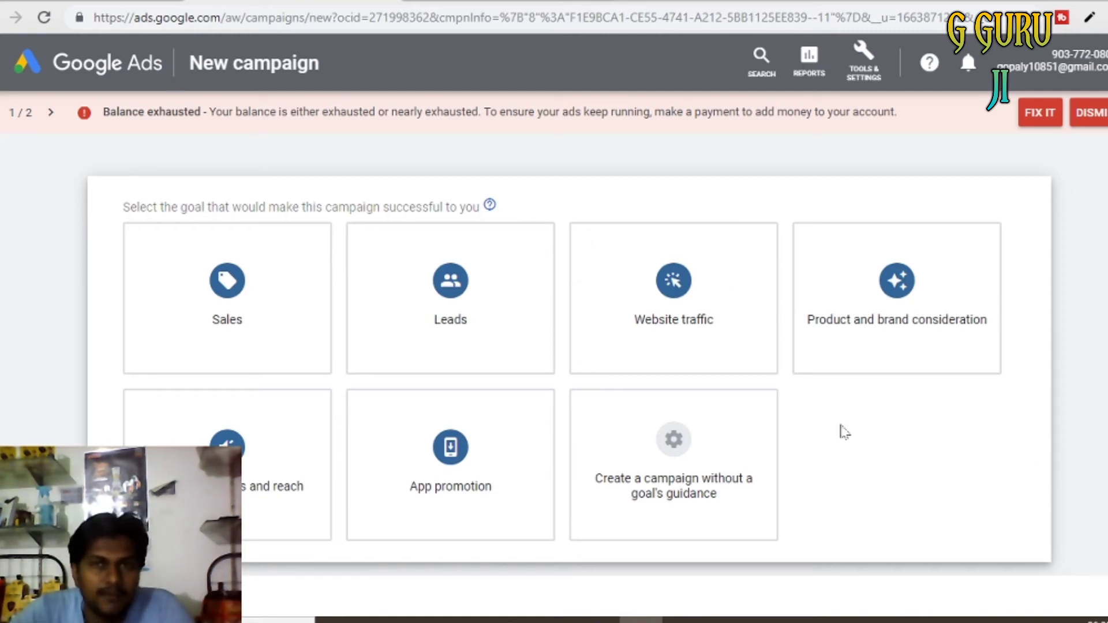
pyautogui.moveTo(290, 300)
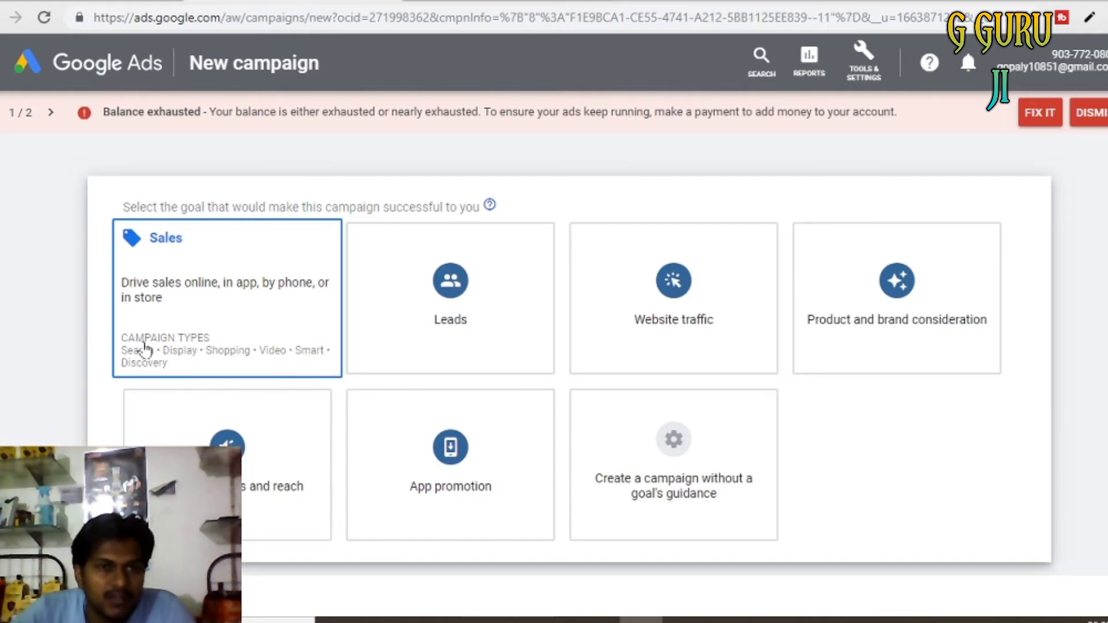
pyautogui.moveTo(422, 334)
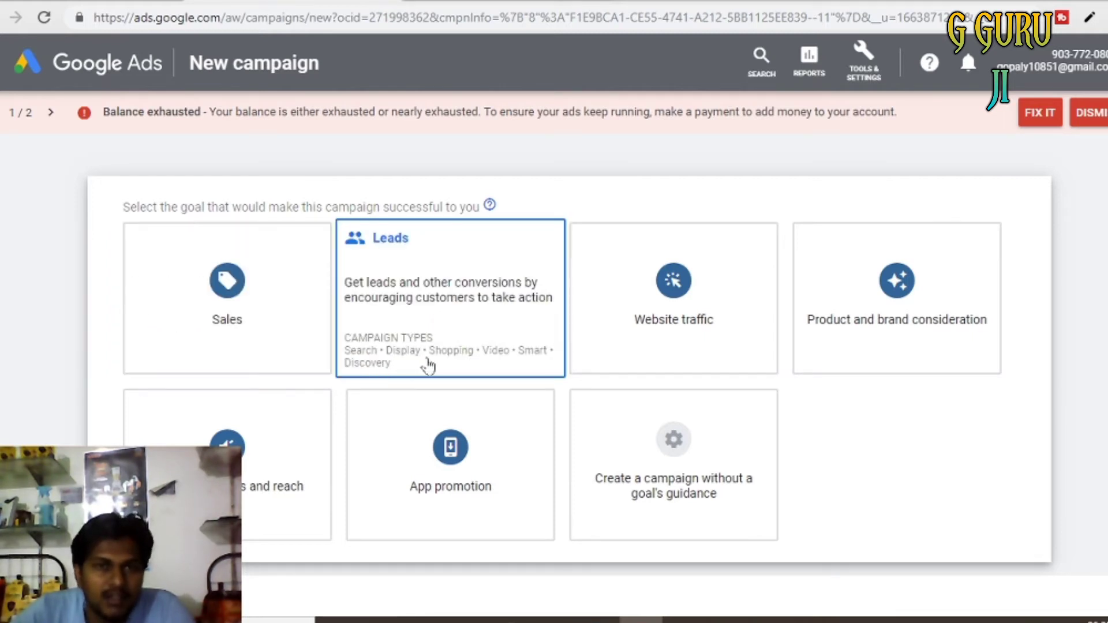
pyautogui.moveTo(643, 341)
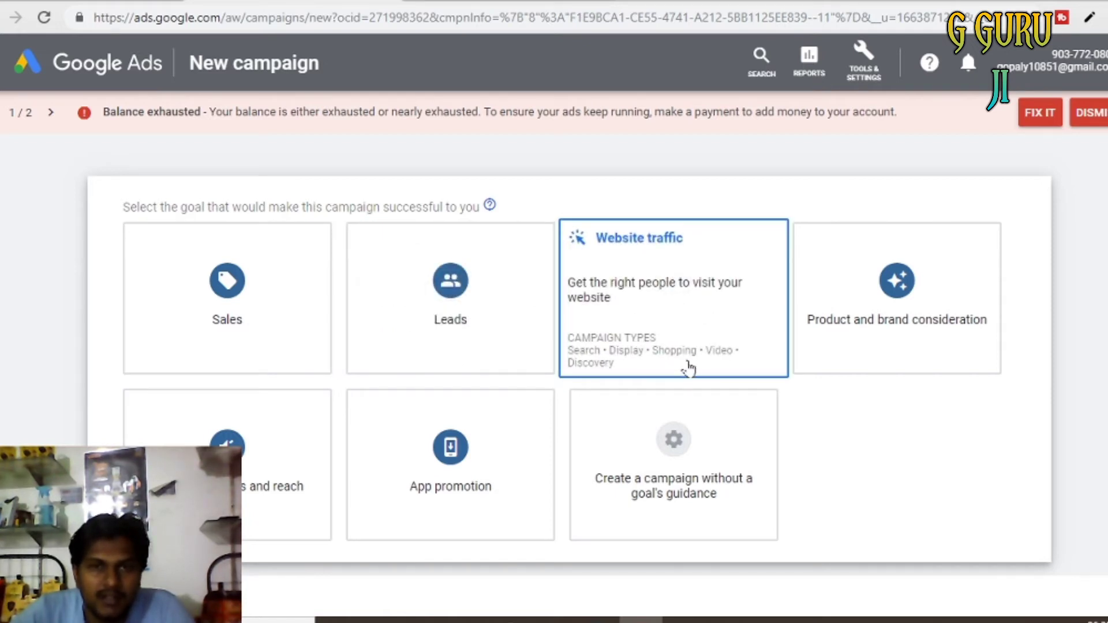
pyautogui.click(692, 298)
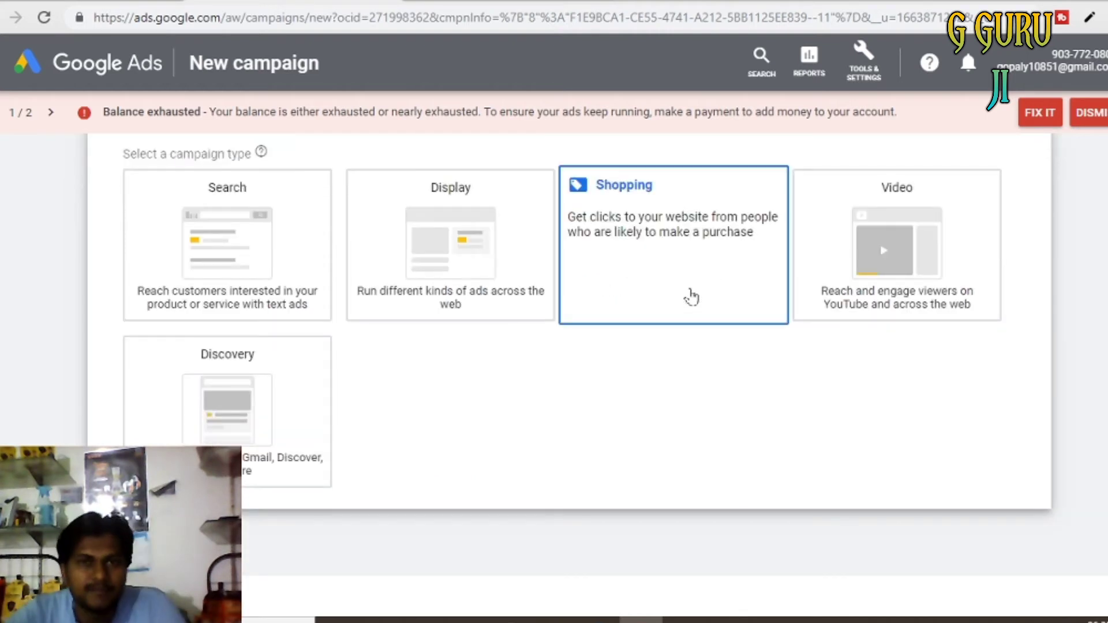
# Review the campaign types offered for the Website traffic goal and select Video.
pyautogui.scroll(-1, 592, 448)
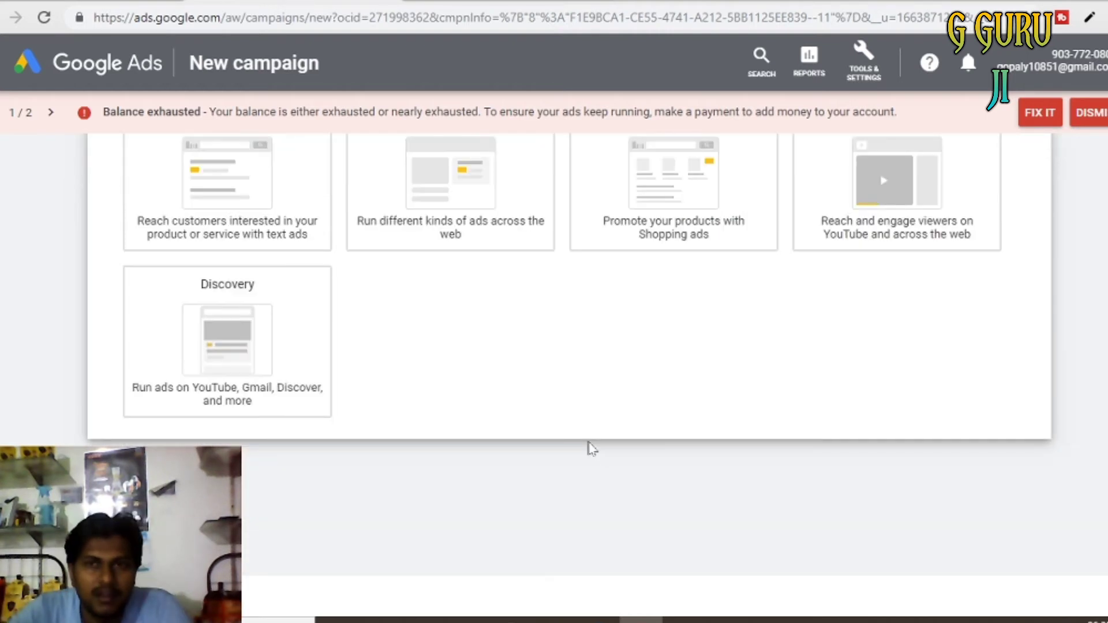
pyautogui.scroll(6, 591, 448)
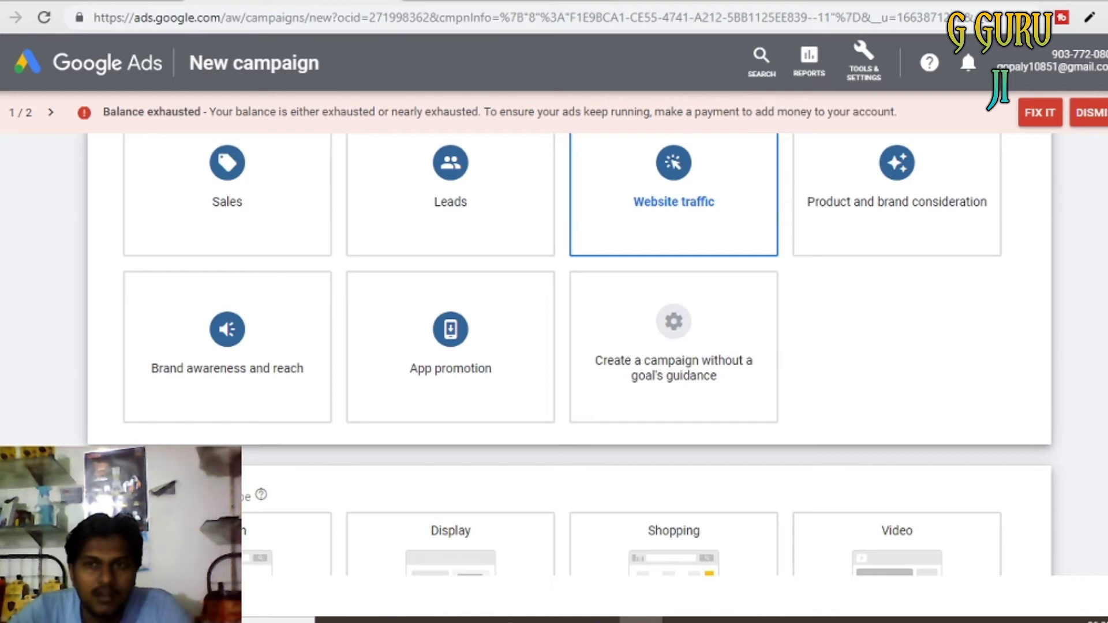
pyautogui.scroll(-4, 577, 346)
pyautogui.scroll(5, 578, 347)
pyautogui.scroll(-6, 445, 396)
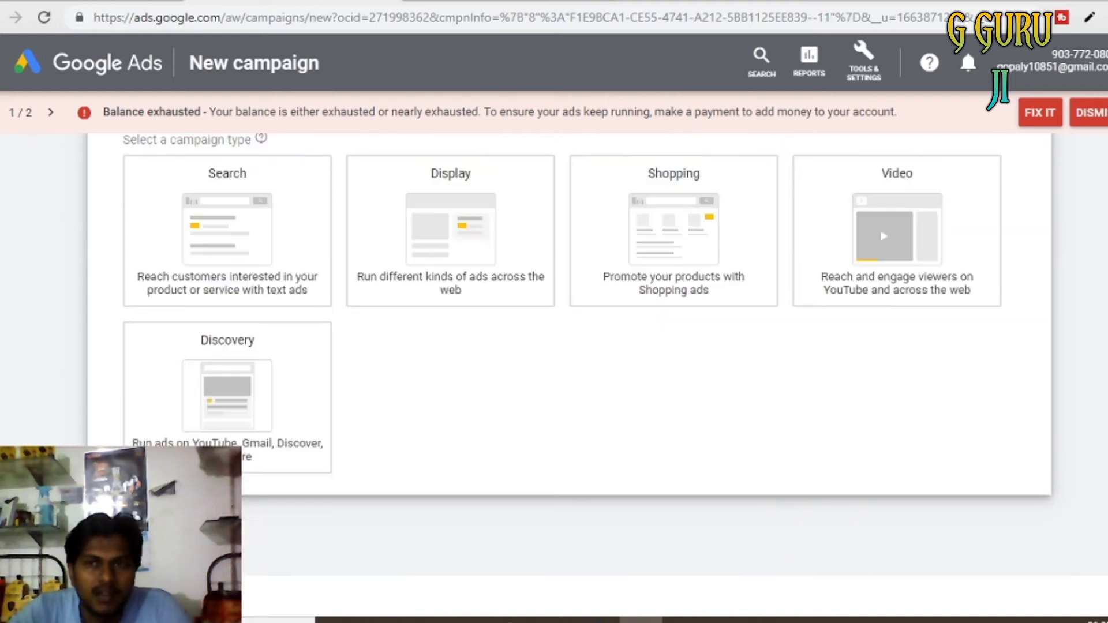
pyautogui.scroll(1, 445, 396)
pyautogui.click(279, 312)
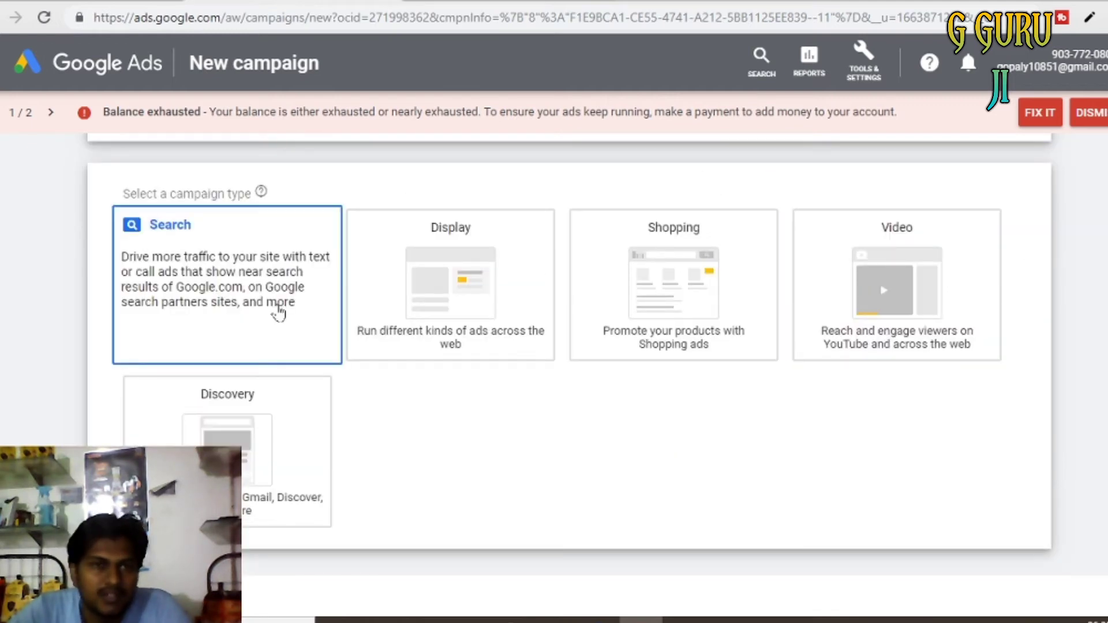
pyautogui.click(895, 286)
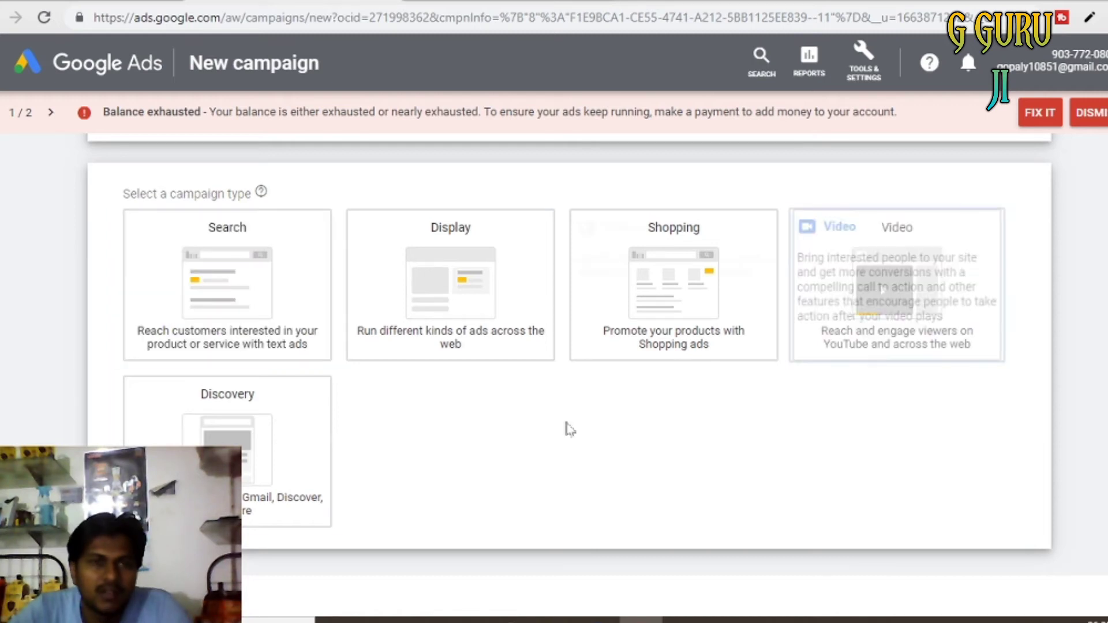
pyautogui.click(283, 458)
pyautogui.click(951, 277)
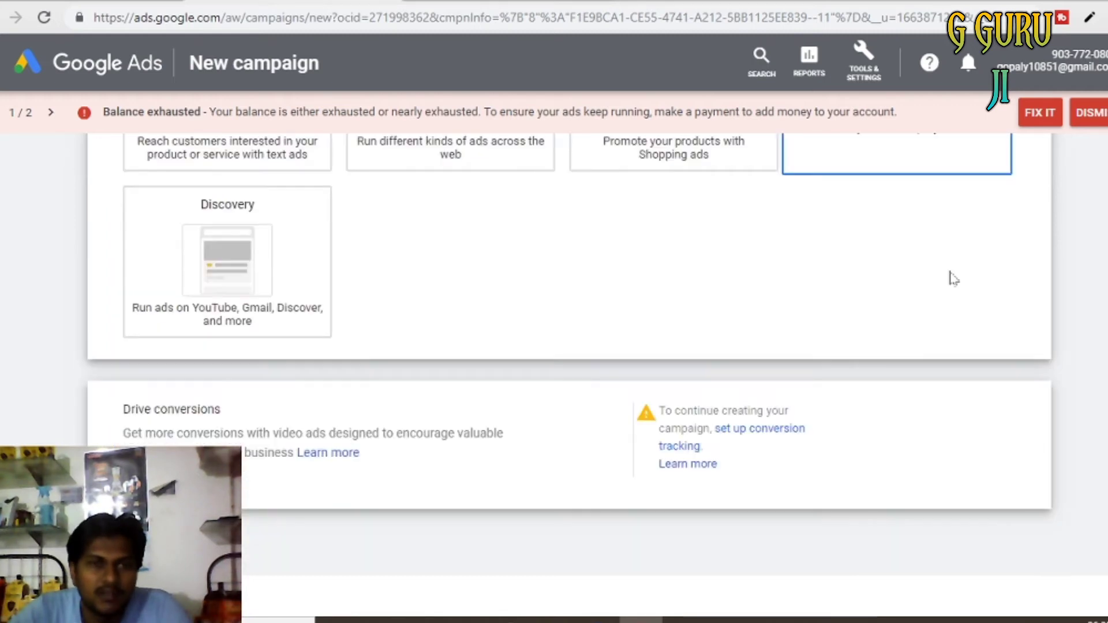
# Try to continue with the video campaign and open the conversion tracking setup it requires.
pyautogui.scroll(7, 569, 540)
pyautogui.scroll(-7, 569, 540)
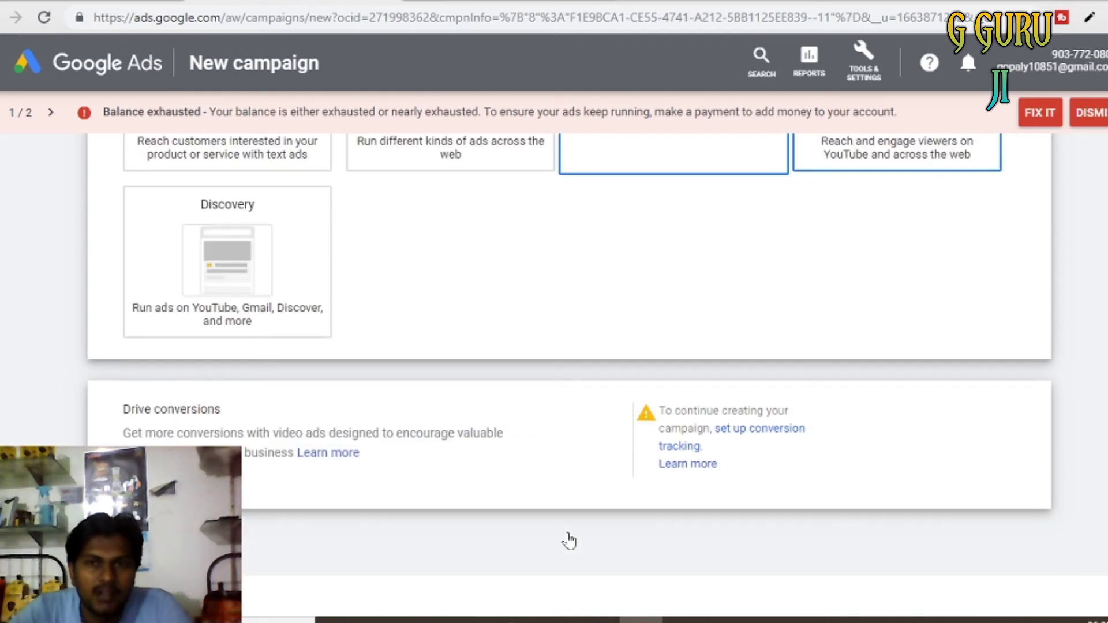
pyautogui.scroll(-2, 354, 497)
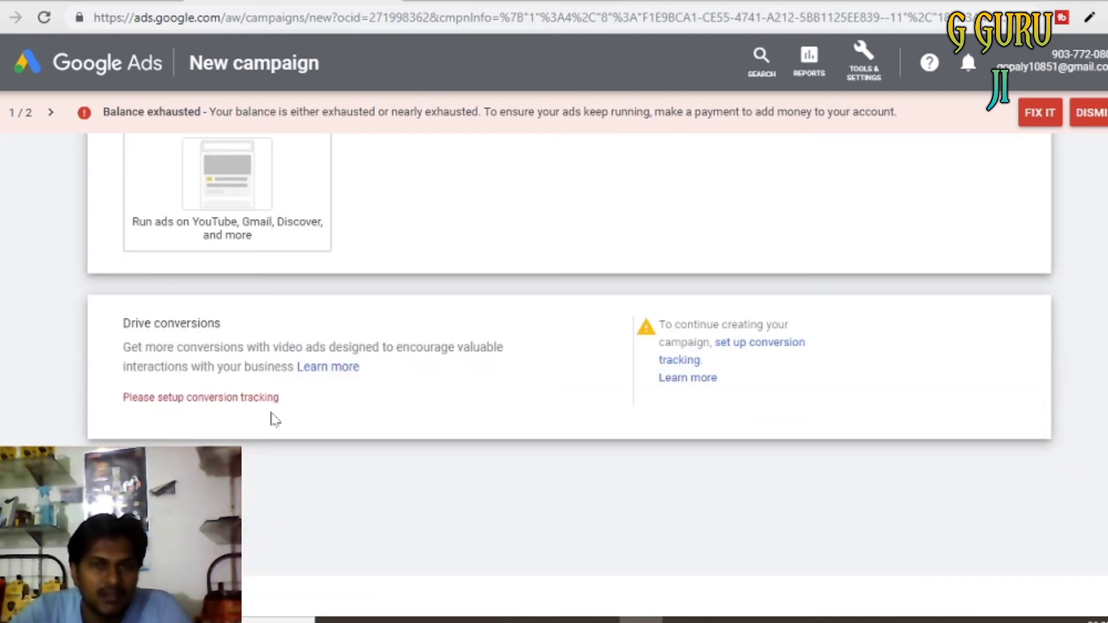
pyautogui.scroll(10, 274, 420)
pyautogui.scroll(-7, 1079, 438)
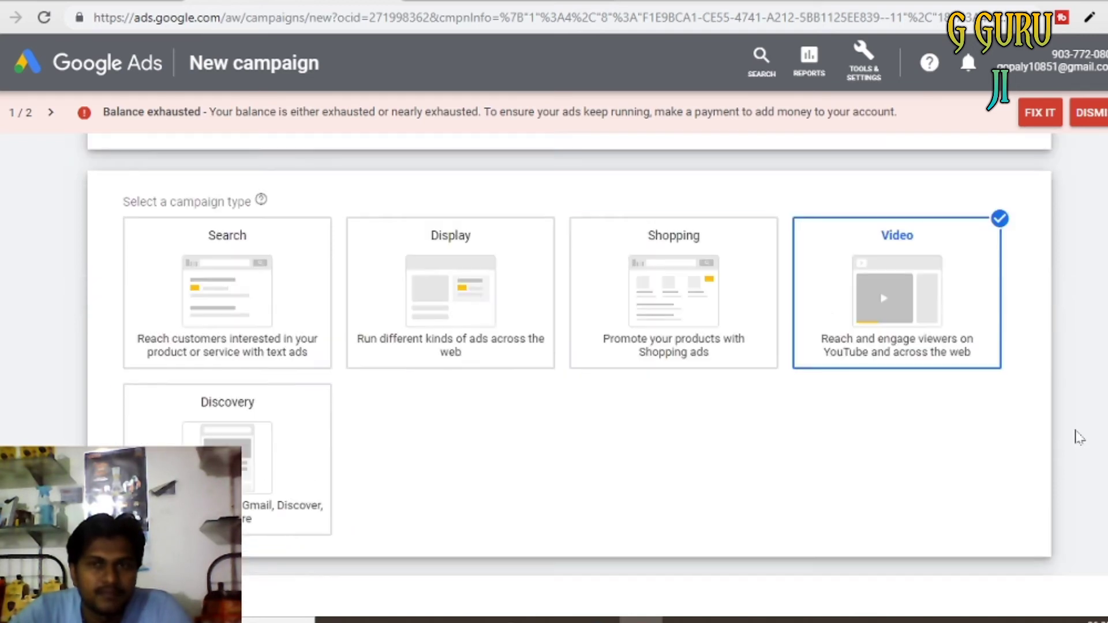
pyautogui.scroll(-5, 1079, 438)
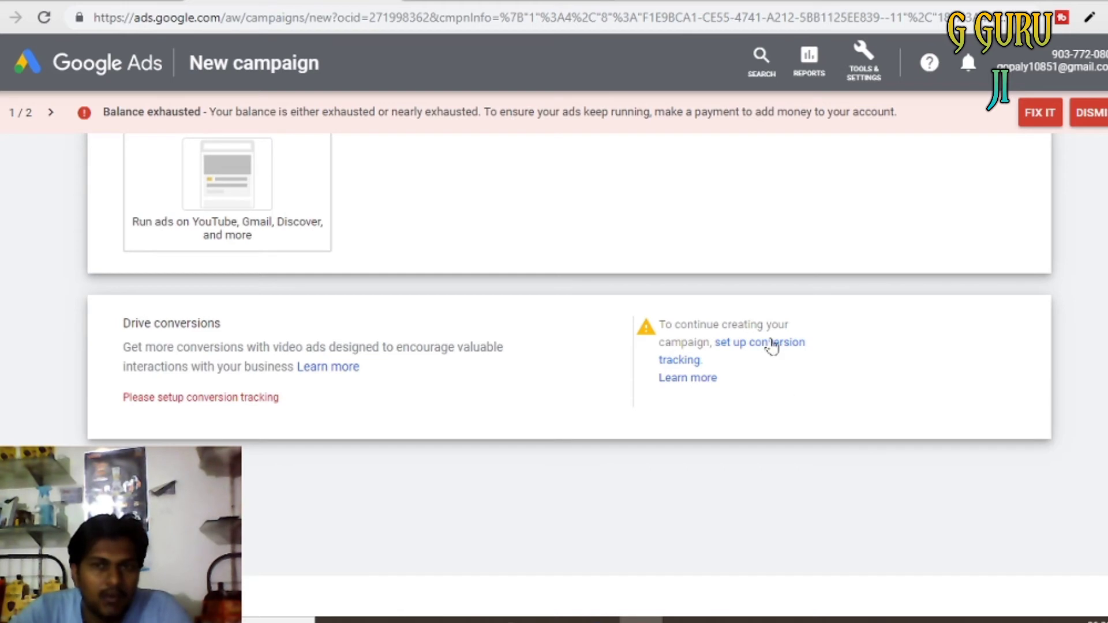
pyautogui.click(753, 353)
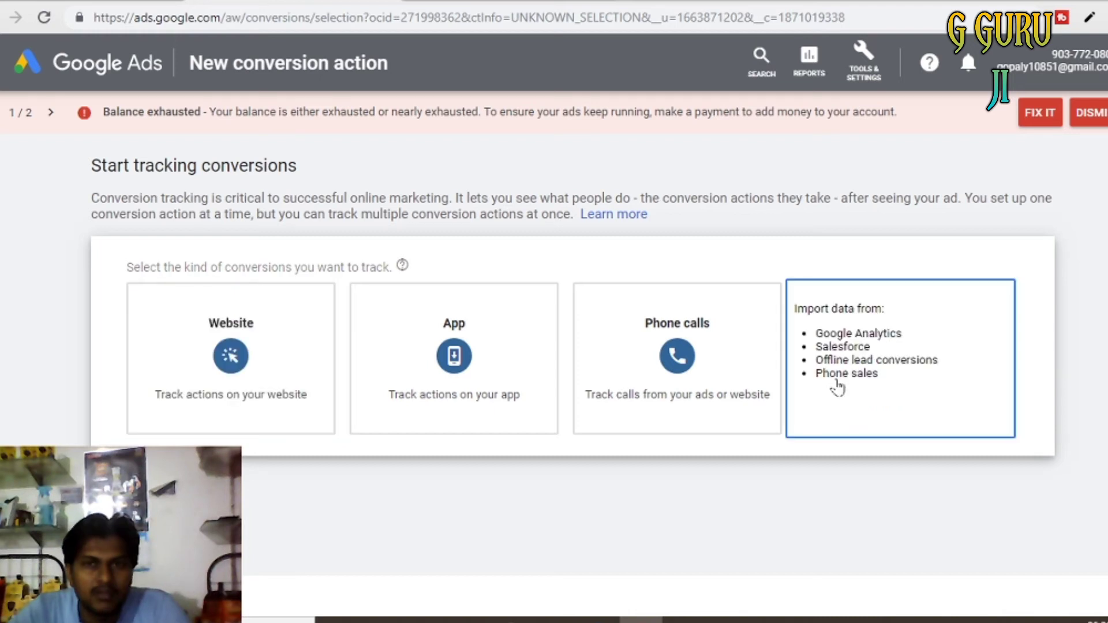
# Start a website conversion action and set its category to Subscribe.
pyautogui.click(297, 378)
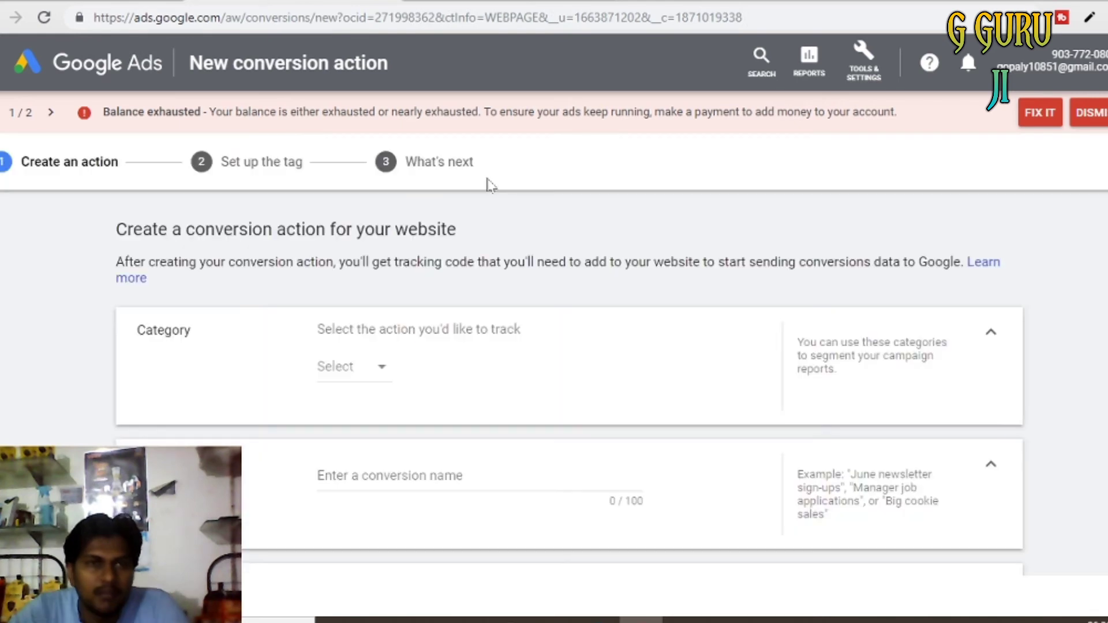
pyautogui.scroll(-10, 570, 376)
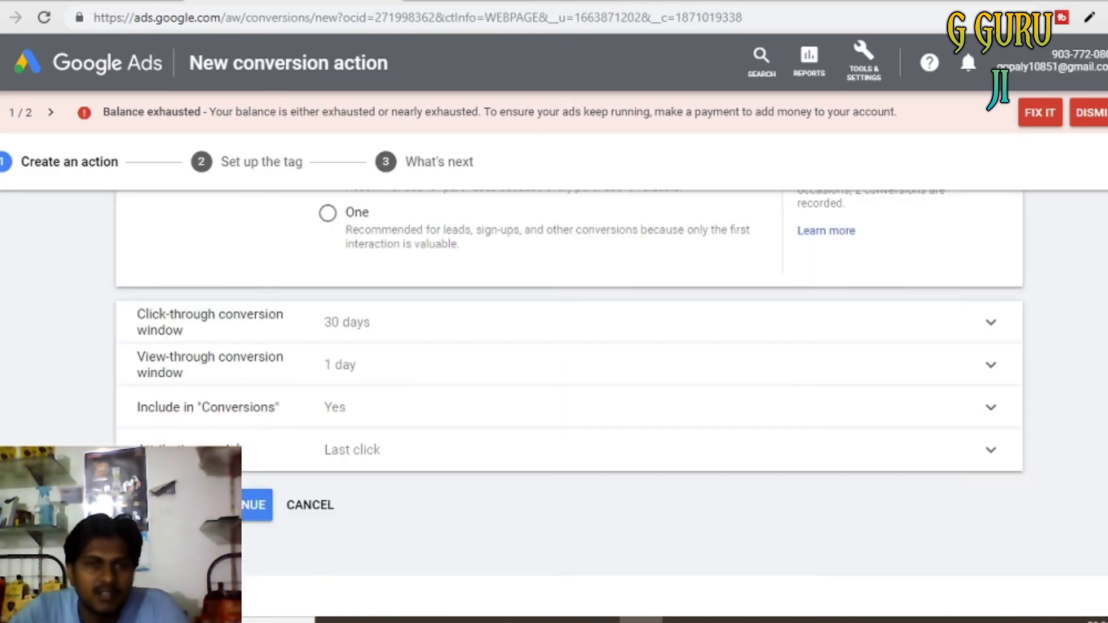
pyautogui.scroll(10, 570, 376)
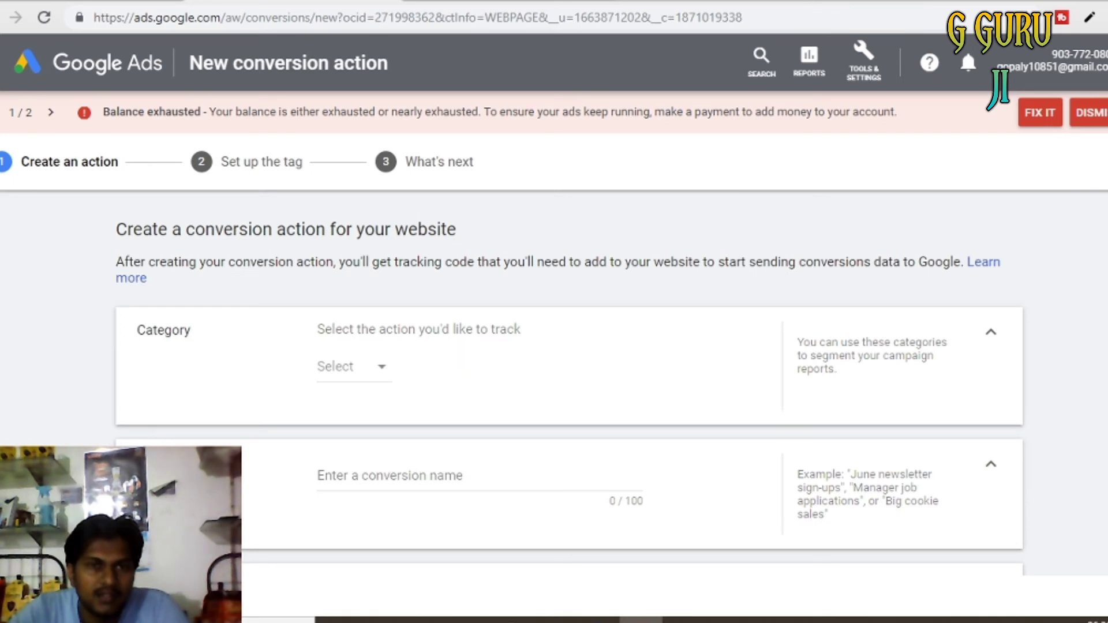
pyautogui.click(383, 372)
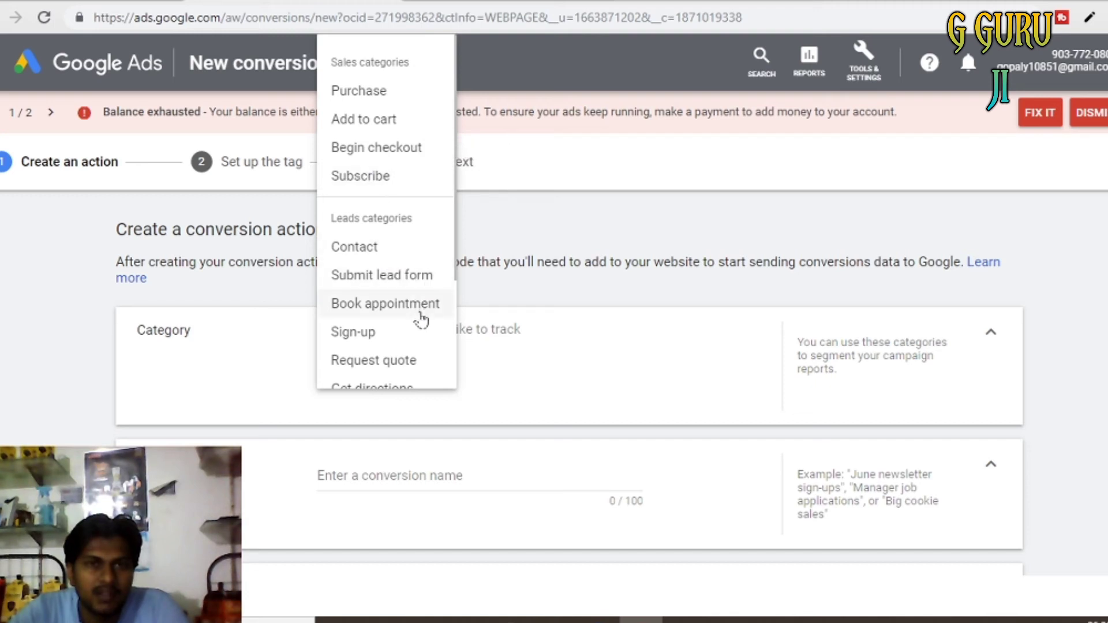
pyautogui.scroll(-3, 422, 340)
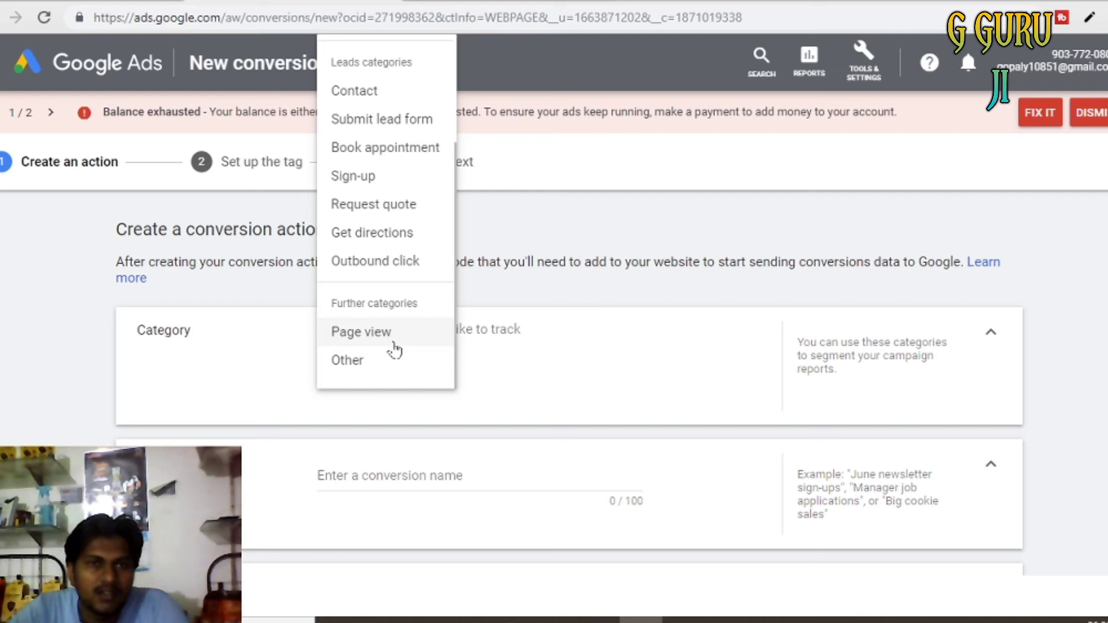
pyautogui.scroll(3, 394, 349)
pyautogui.click(412, 180)
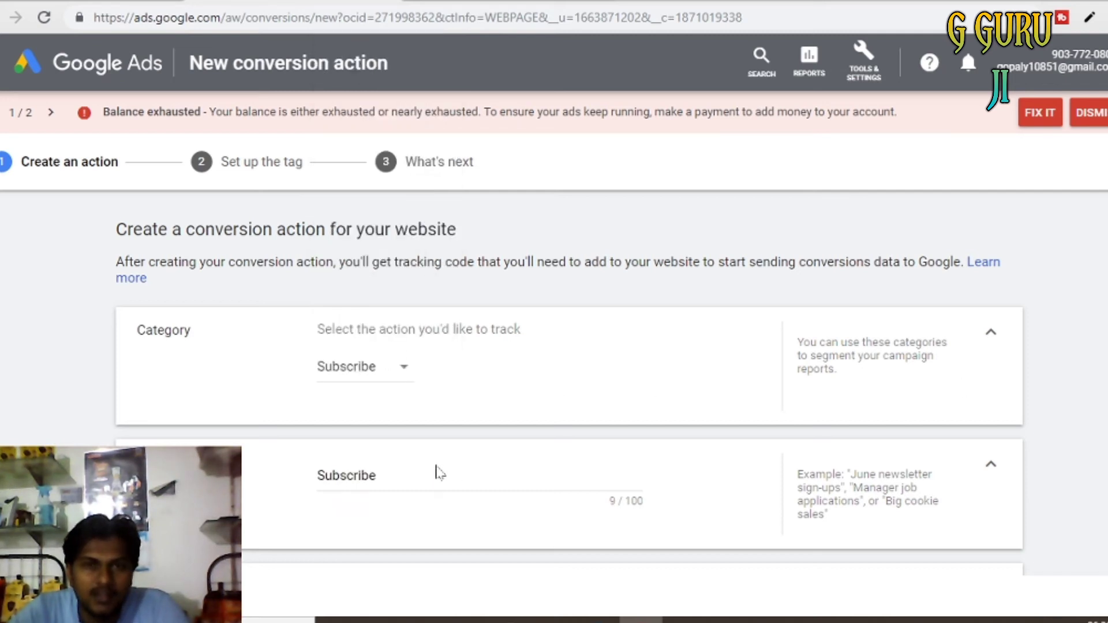
# Compare the value options and choose to use the same value for each conversion.
pyautogui.scroll(-5, 647, 496)
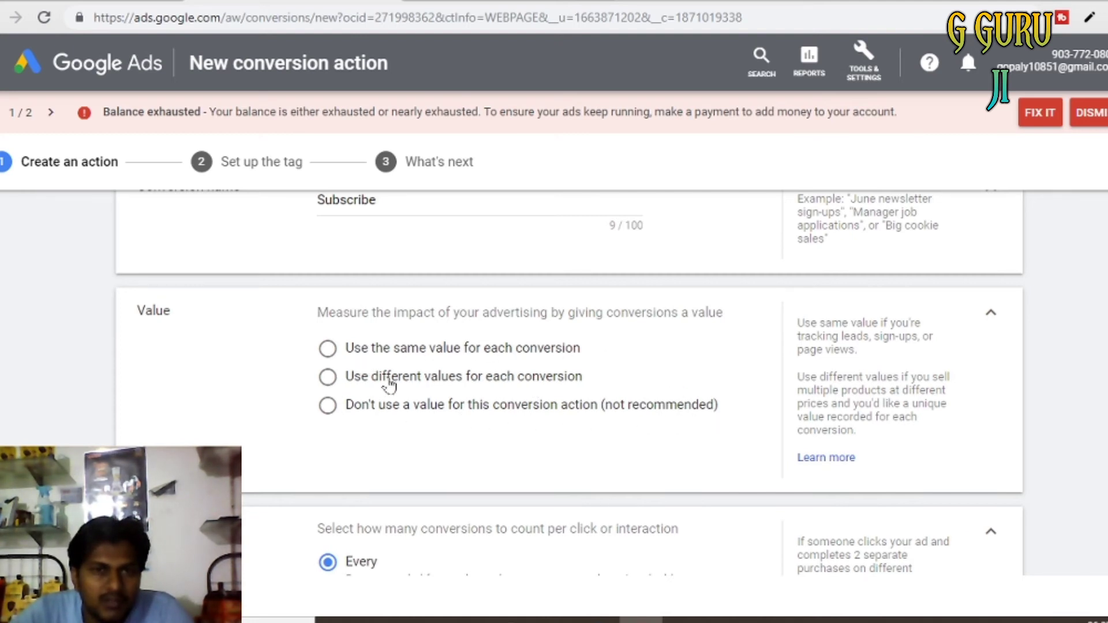
pyautogui.click(328, 349)
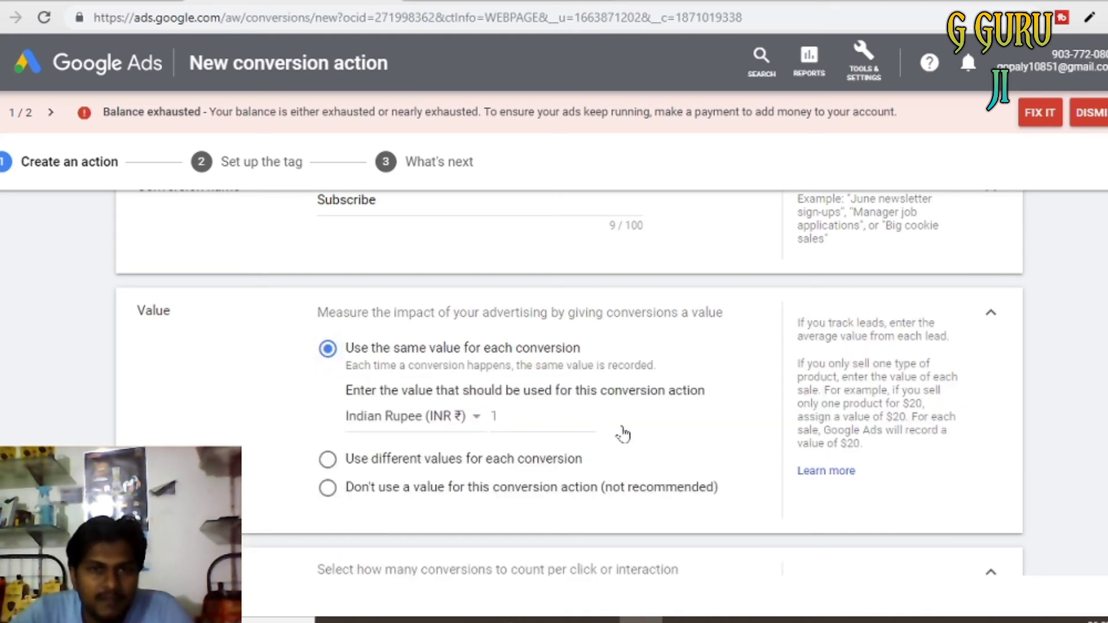
pyautogui.click(324, 462)
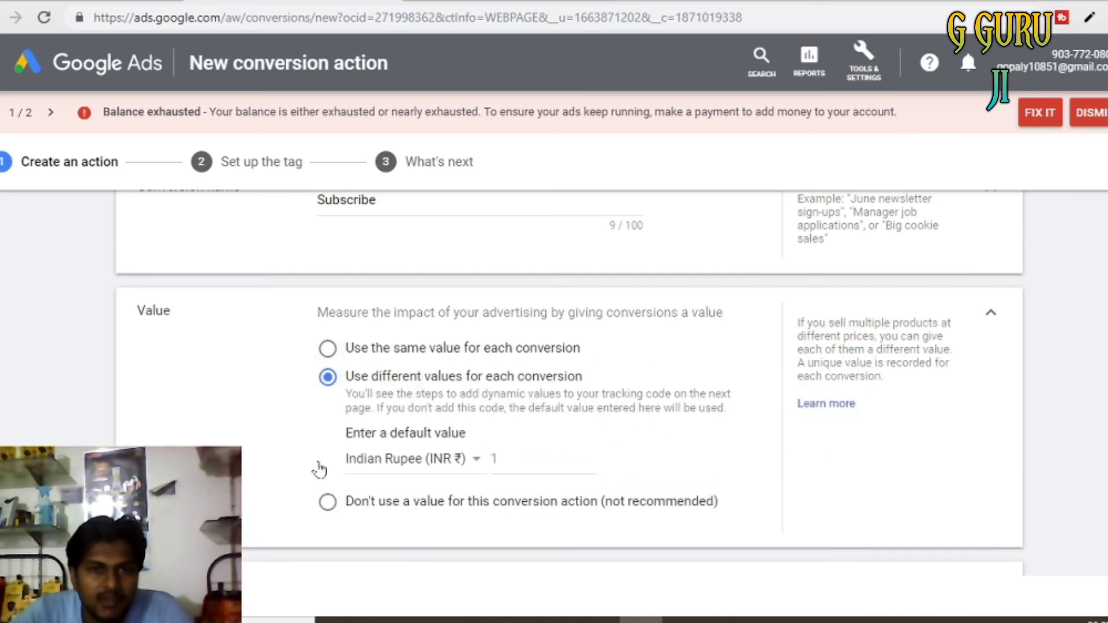
pyautogui.click(328, 348)
# Set the count to One conversion per click or interaction.
pyautogui.scroll(-6, 732, 551)
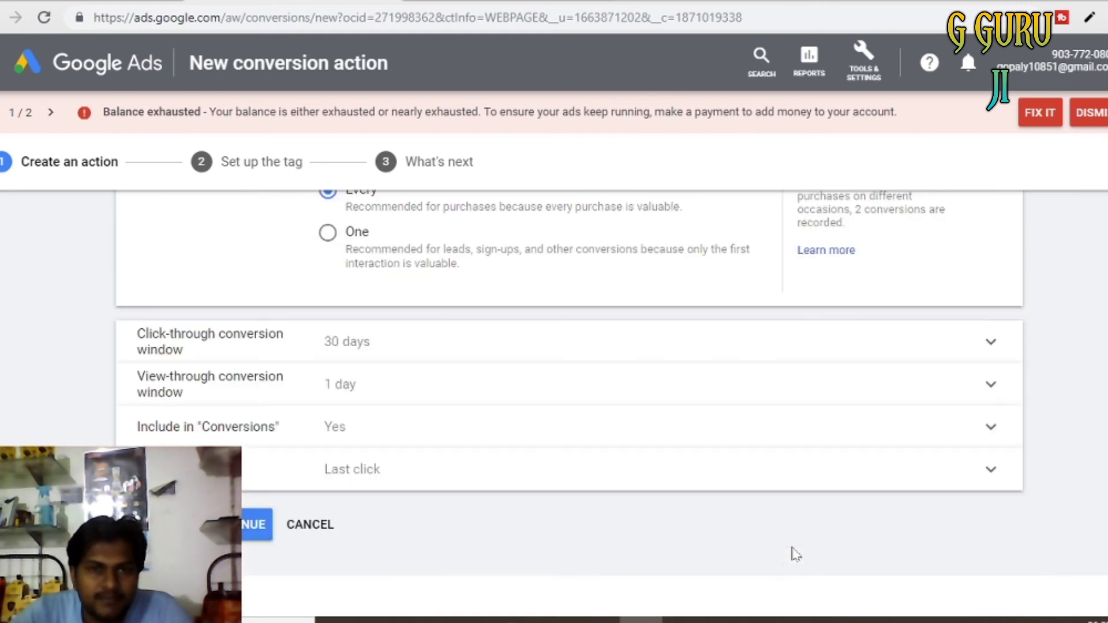
pyautogui.scroll(2, 1039, 378)
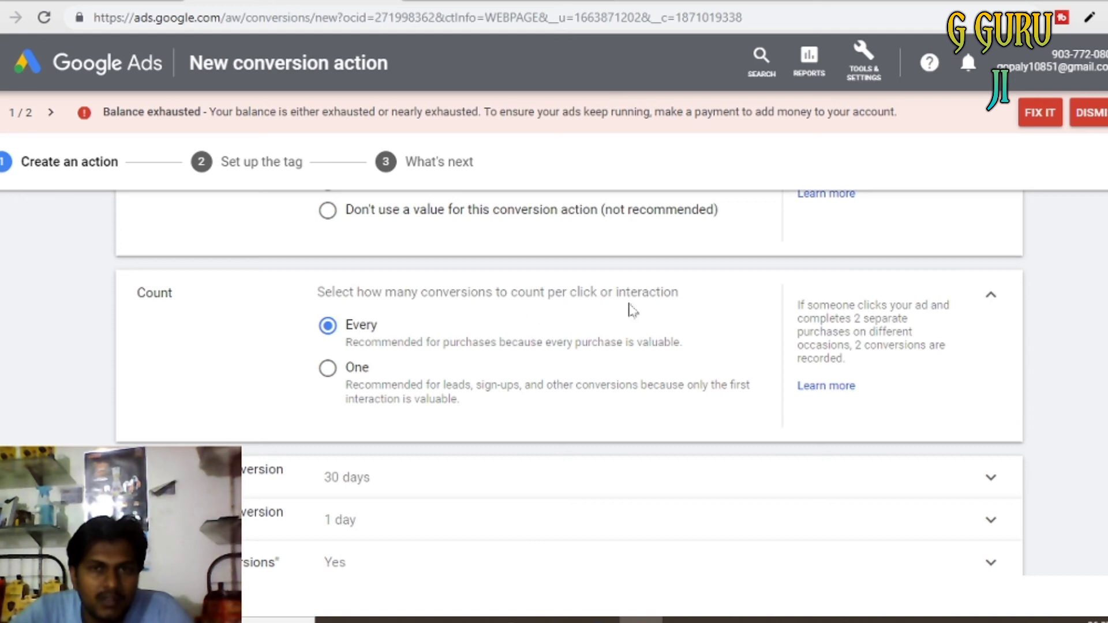
pyautogui.click(328, 370)
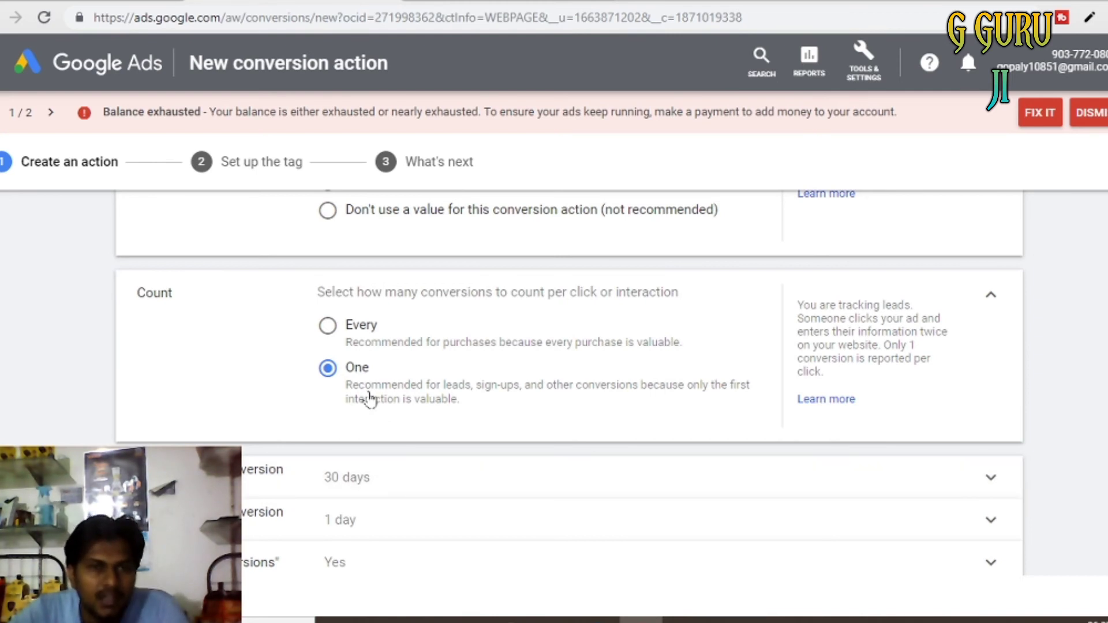
# Enter 1 Indian Rupee as the value used for this conversion action.
pyautogui.scroll(-3, 569, 381)
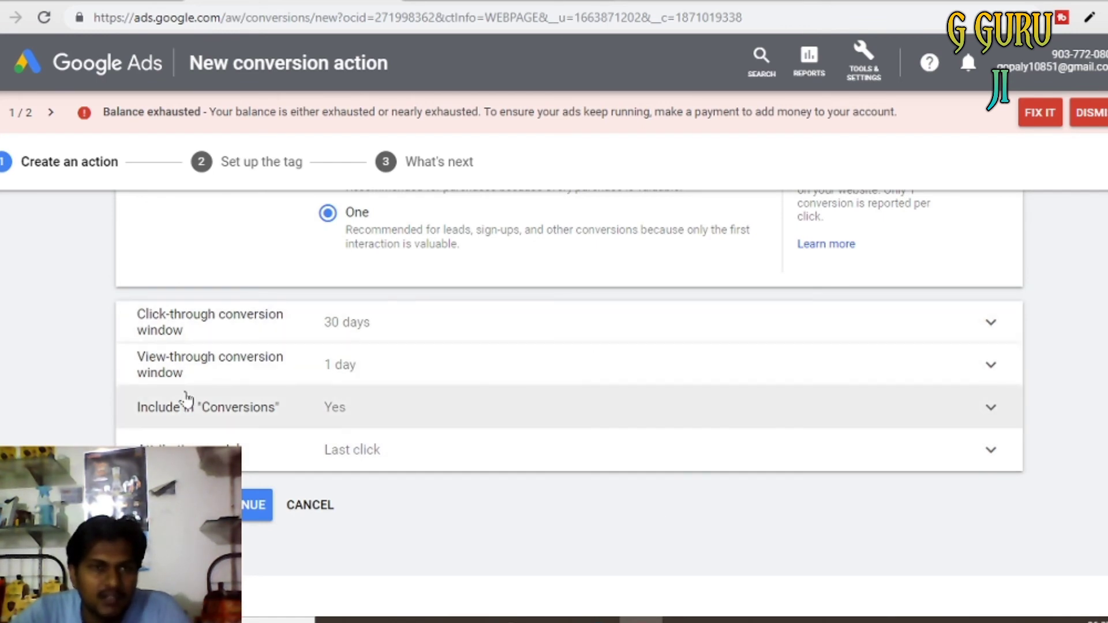
pyautogui.scroll(10, 647, 530)
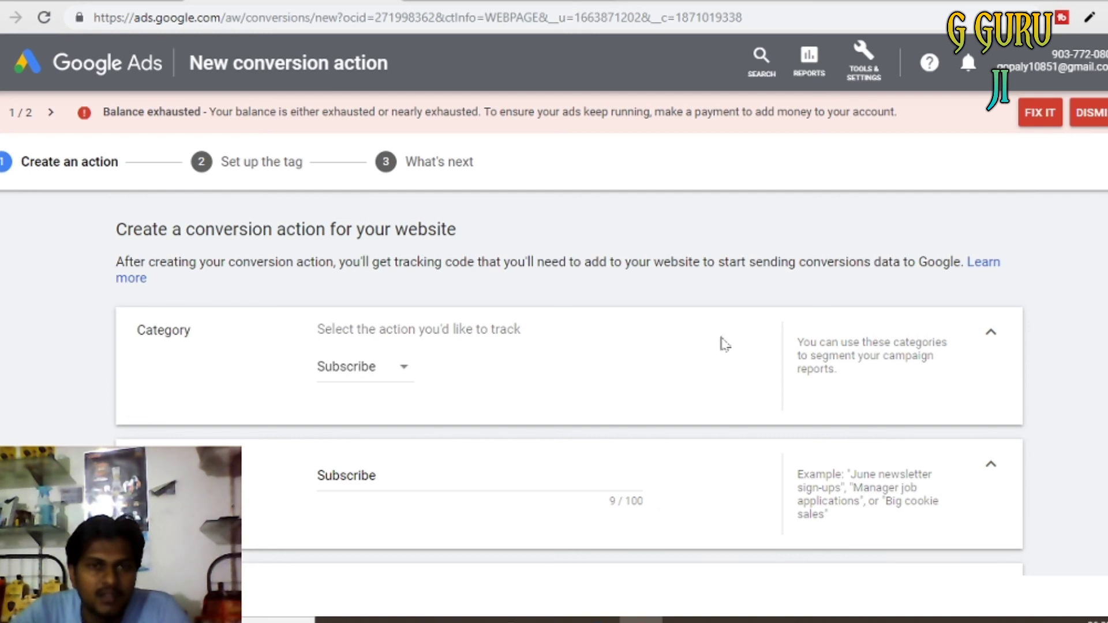
pyautogui.scroll(-5, 568, 370)
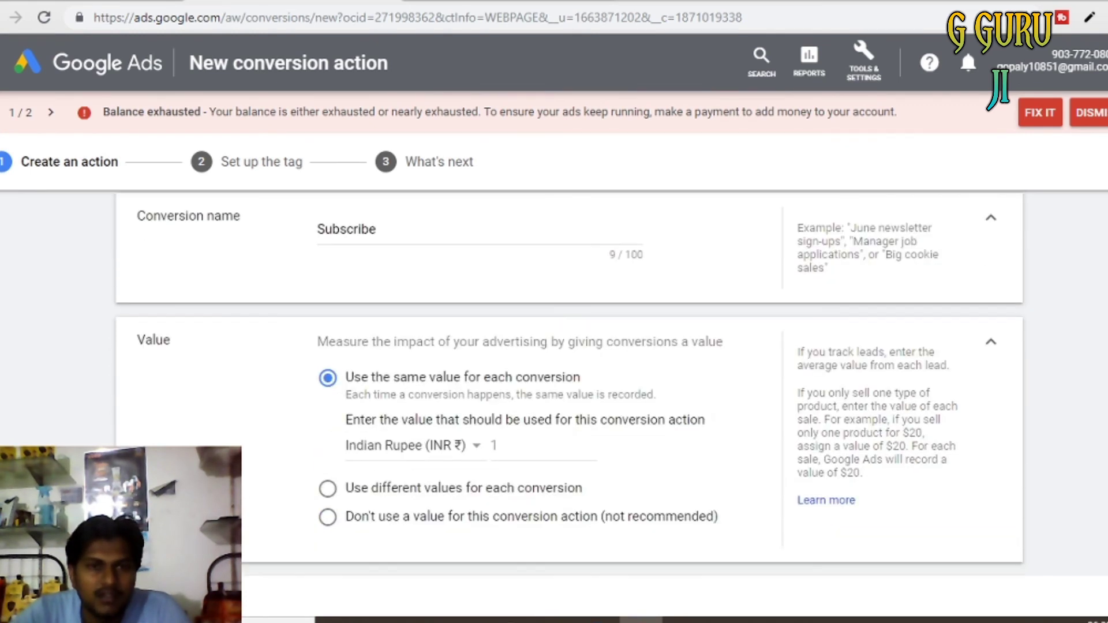
pyautogui.click(499, 374)
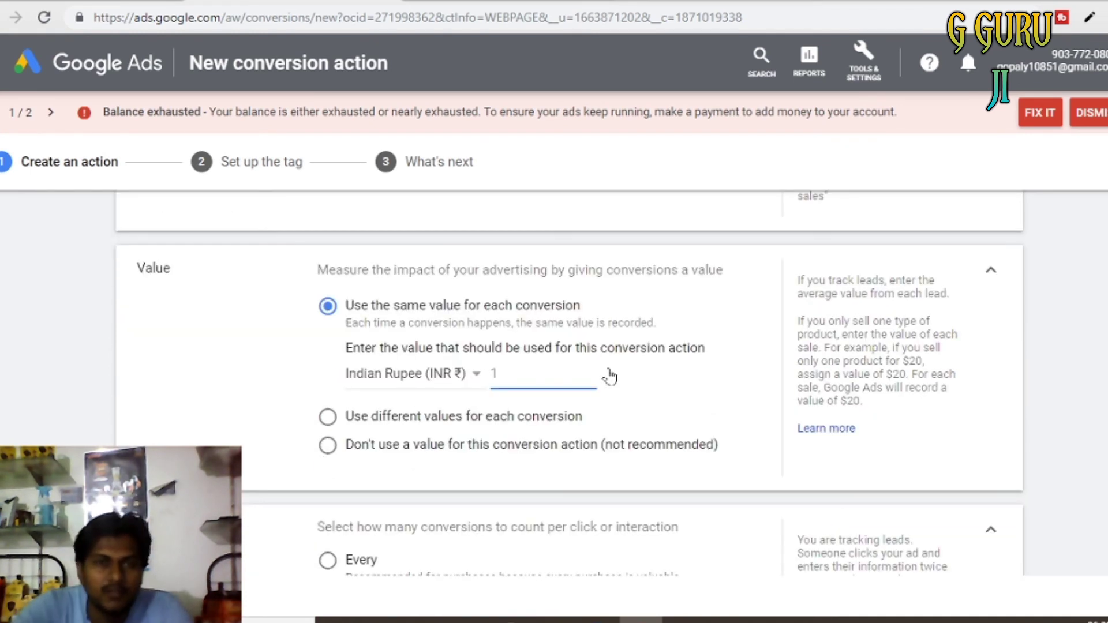
pyautogui.press('BackSpace')
pyautogui.write('1')
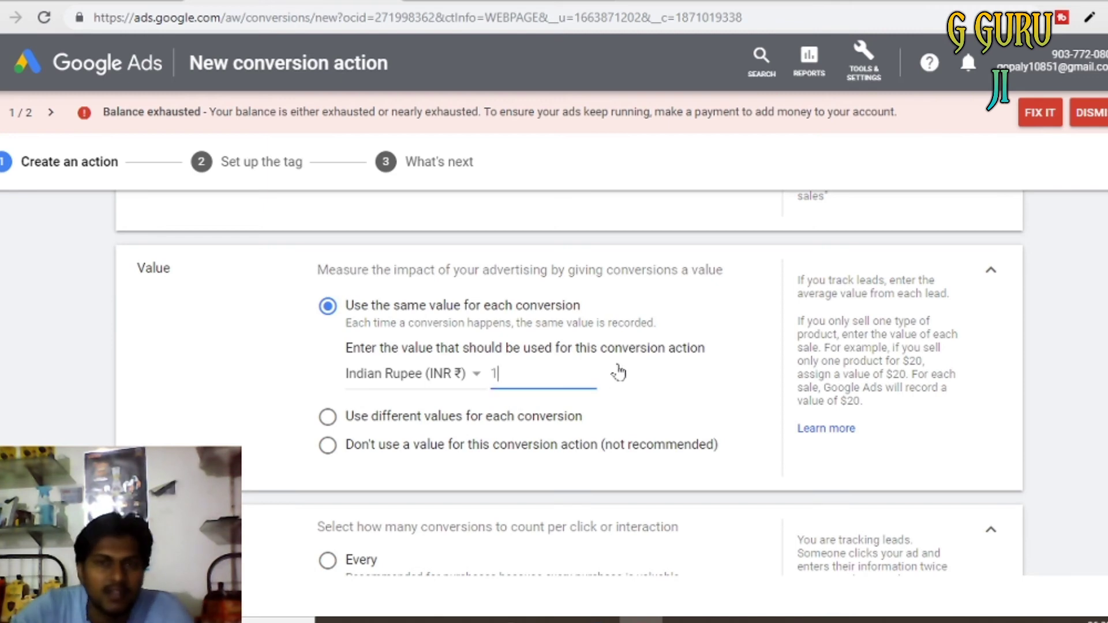
# Review the view-through conversion window and attribution model settings of the conversion action.
pyautogui.scroll(-6, 1075, 529)
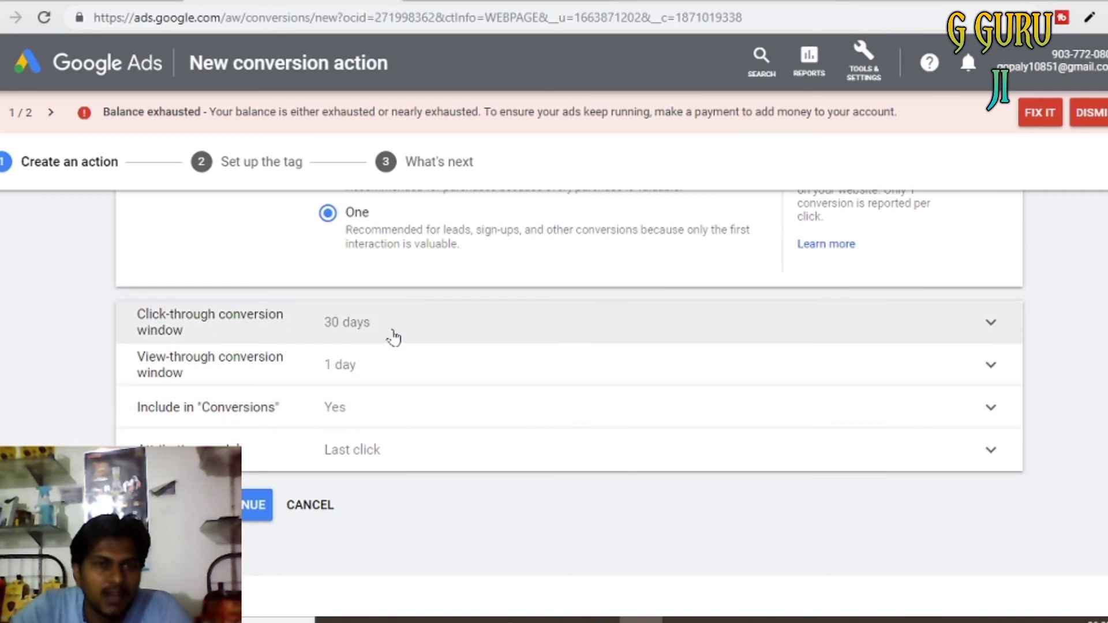
pyautogui.click(388, 376)
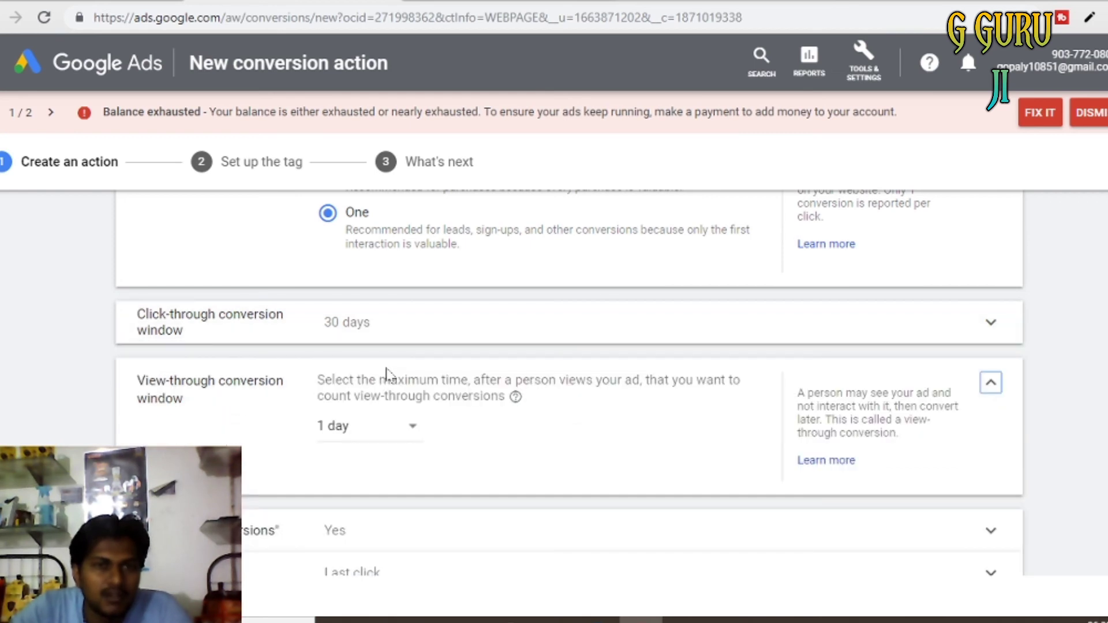
pyautogui.click(990, 383)
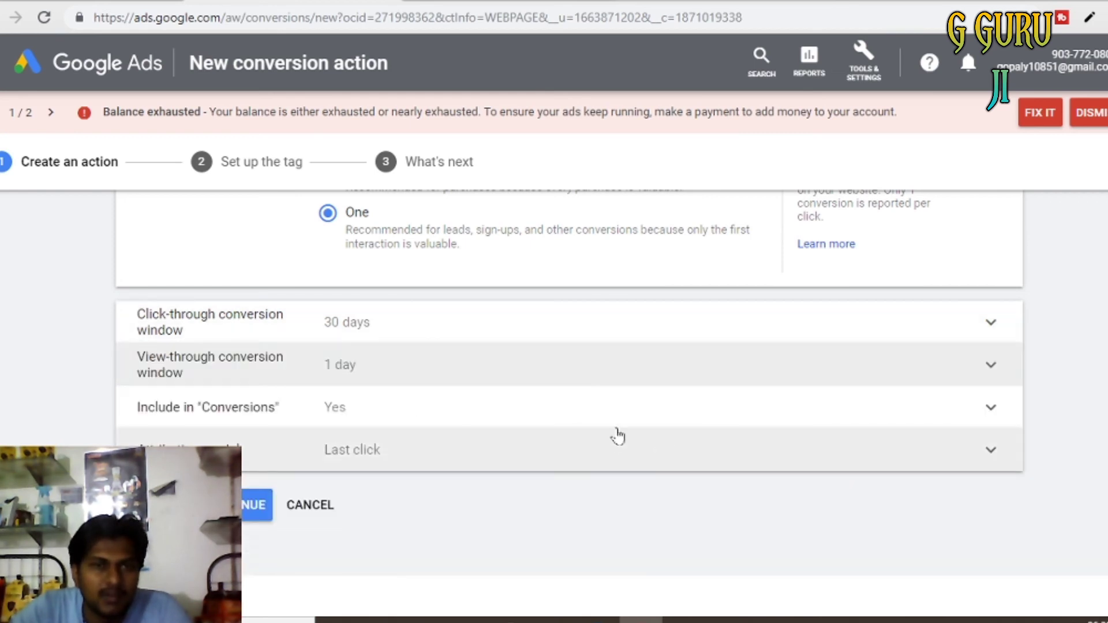
pyautogui.click(522, 452)
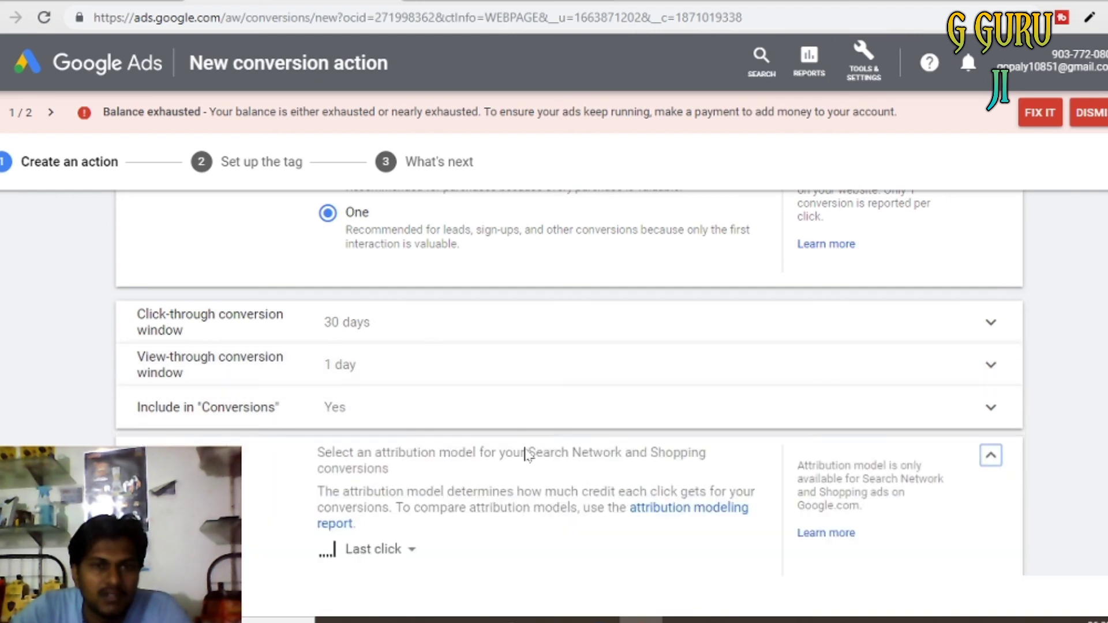
pyautogui.scroll(-2, 777, 441)
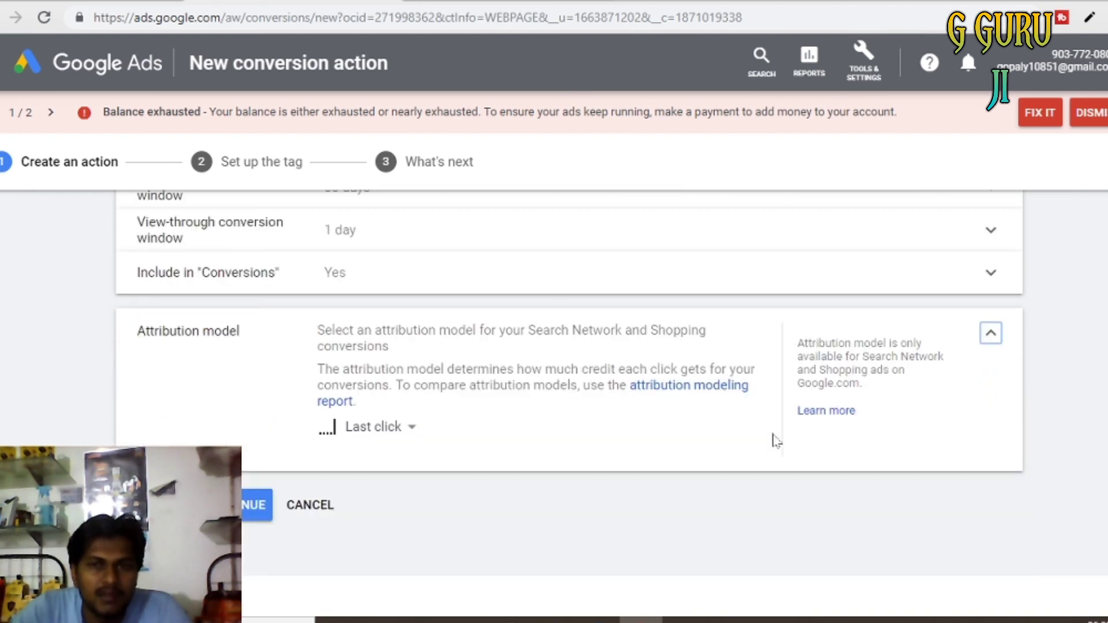
pyautogui.click(991, 334)
# Create the conversion action and choose Google Tag Manager for installing its tag, viewing the setup instructions.
pyautogui.click(473, 482)
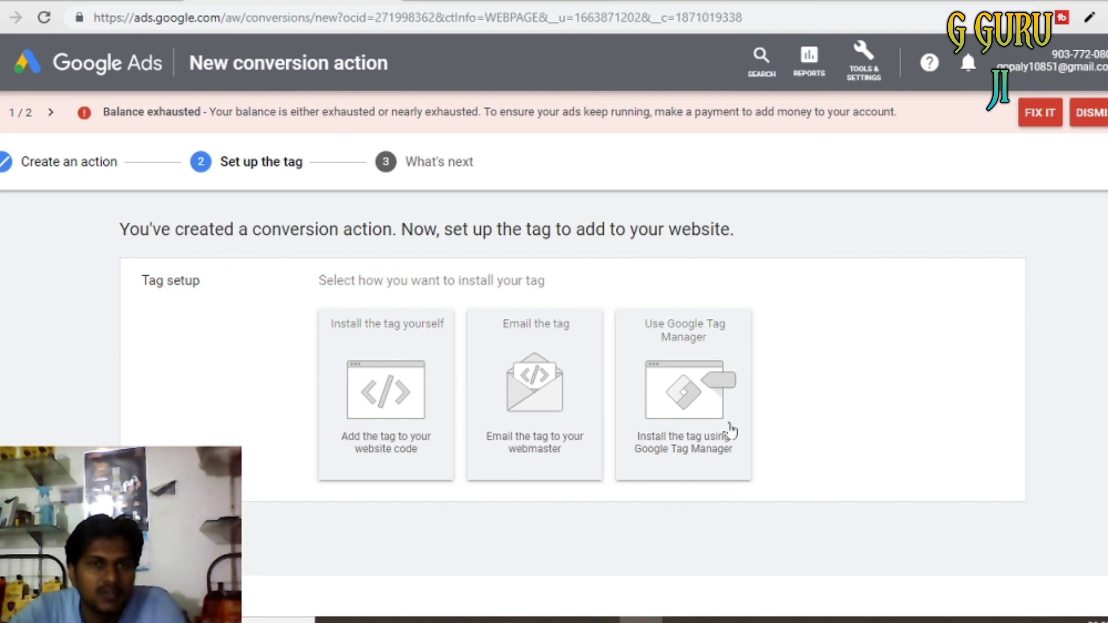
pyautogui.click(665, 367)
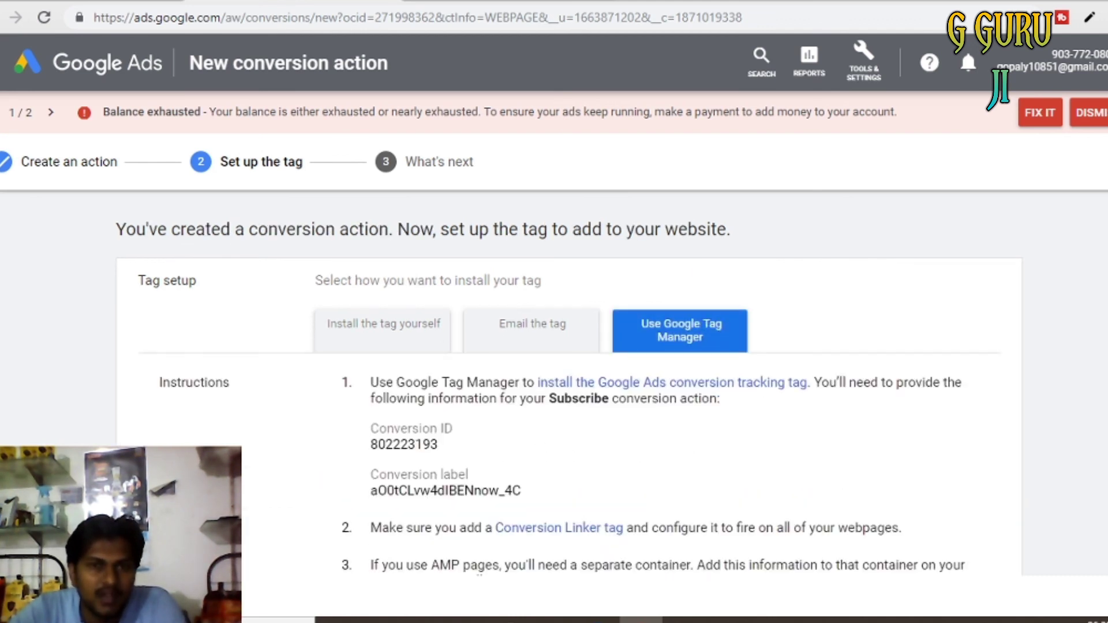
pyautogui.scroll(-2, 641, 446)
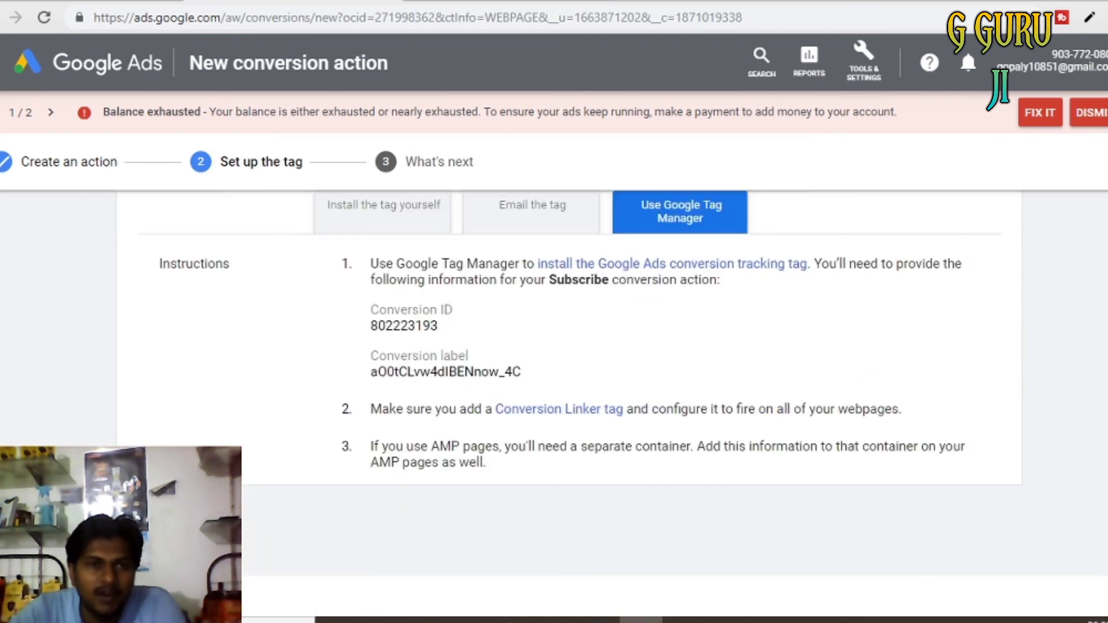